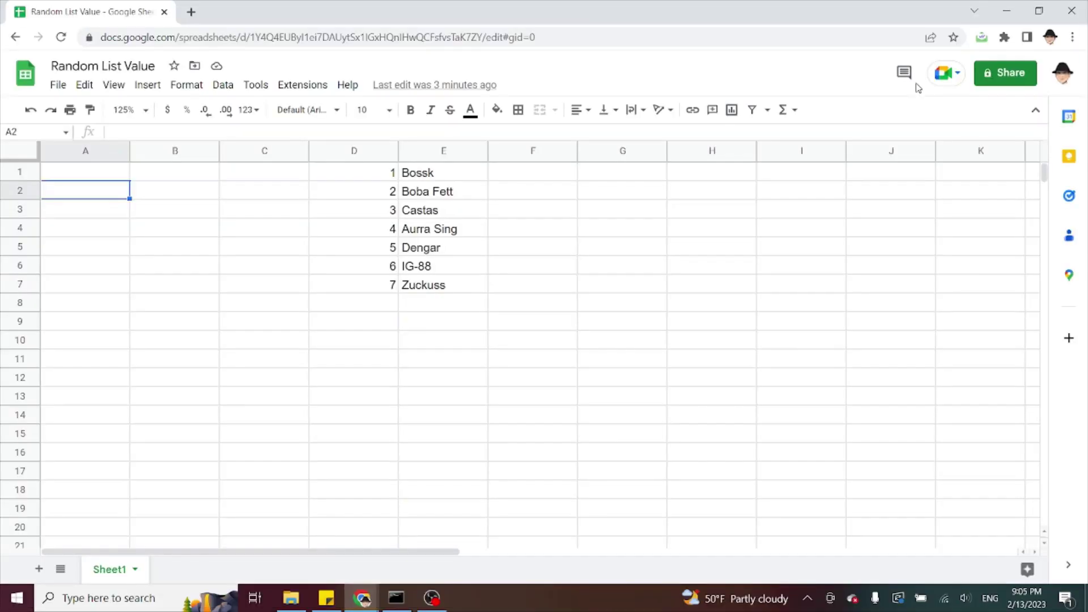
Select the numbers 1–7 in column D and the names in column E
left_click(387, 173)
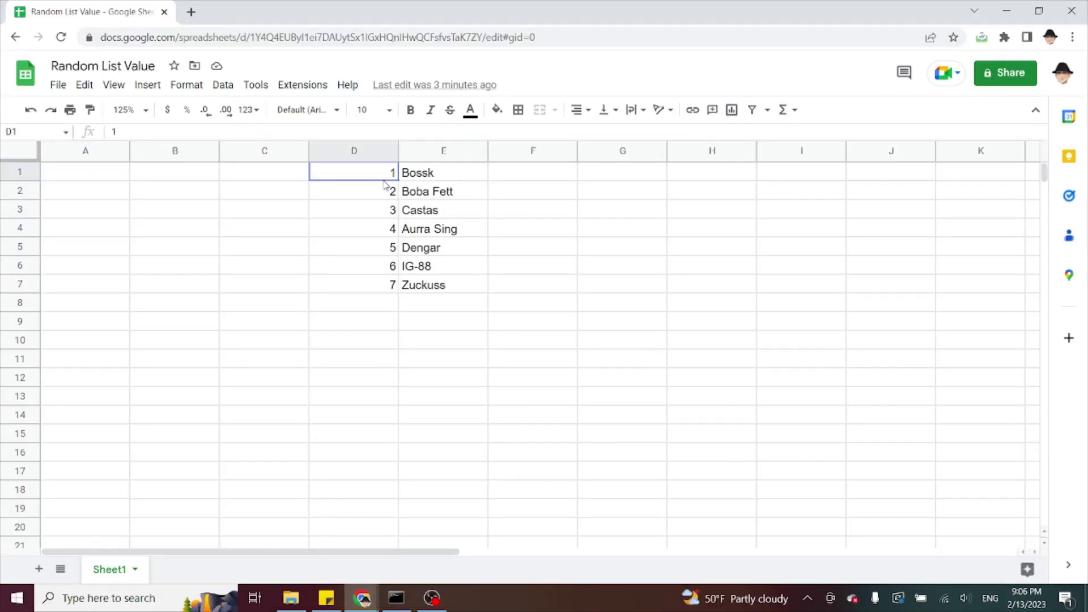
left_click_drag(385, 184, 392, 286)
left_click(441, 179)
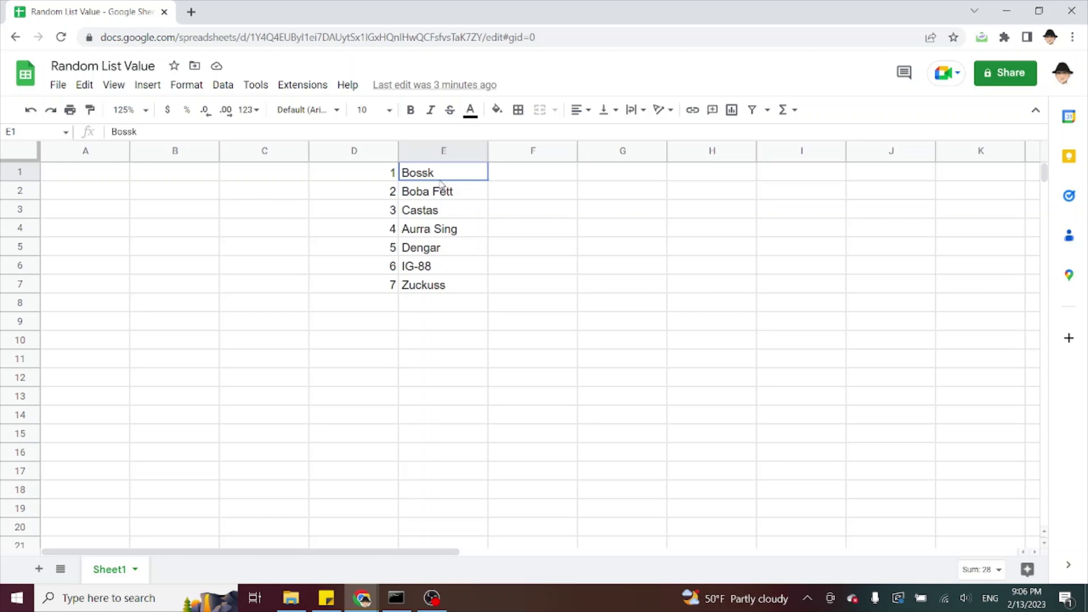
left_click_drag(441, 183, 460, 286)
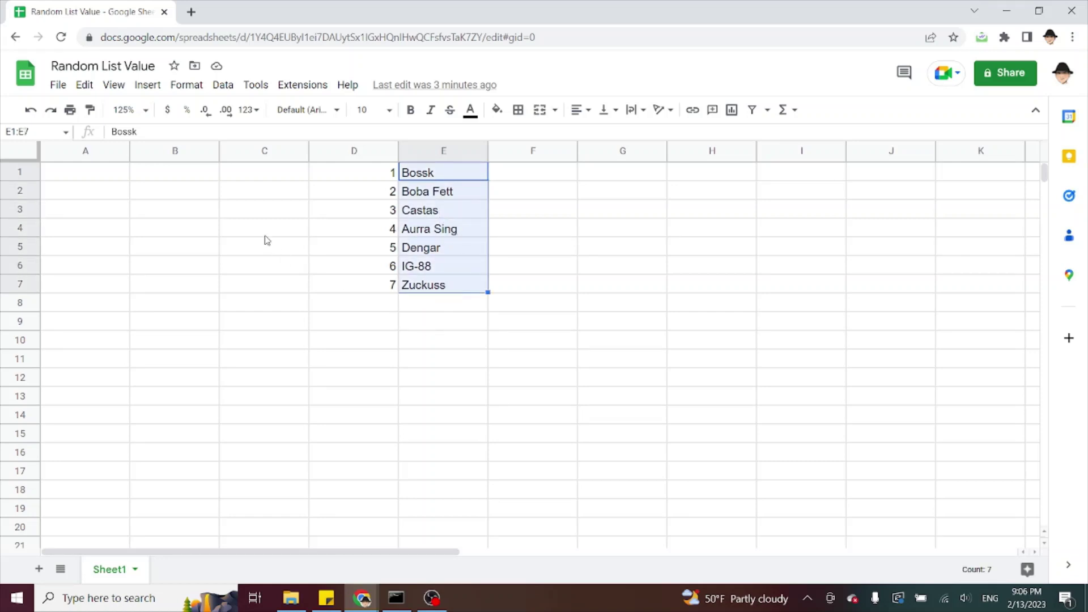
Try starting RANDBETWEEN and VLOOKUP formulas in A2, then abandon both entries
left_click(129, 196)
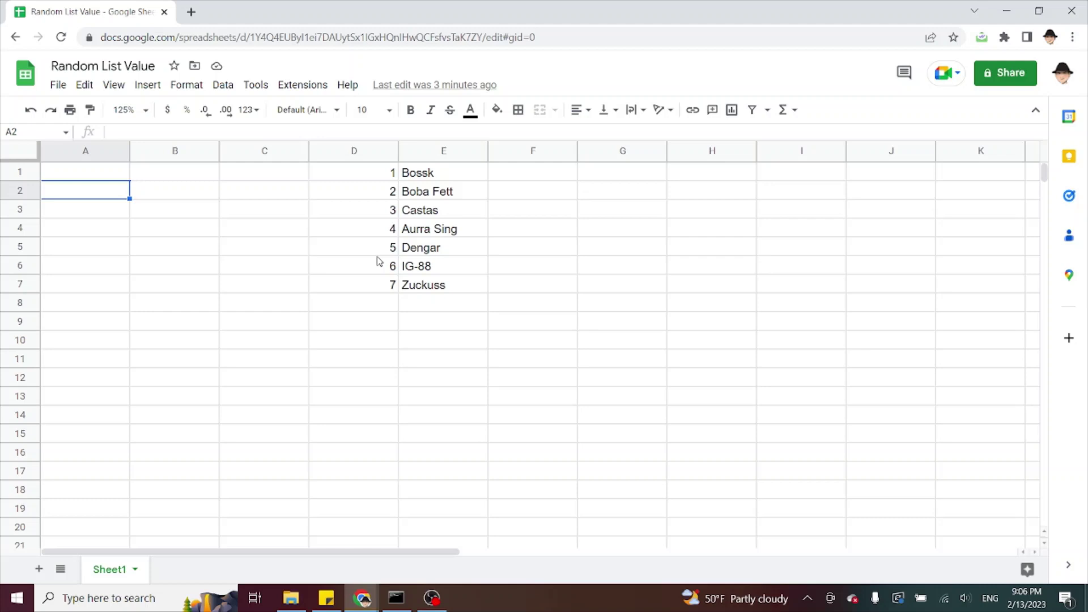
type("=RANDBETWEEN(")
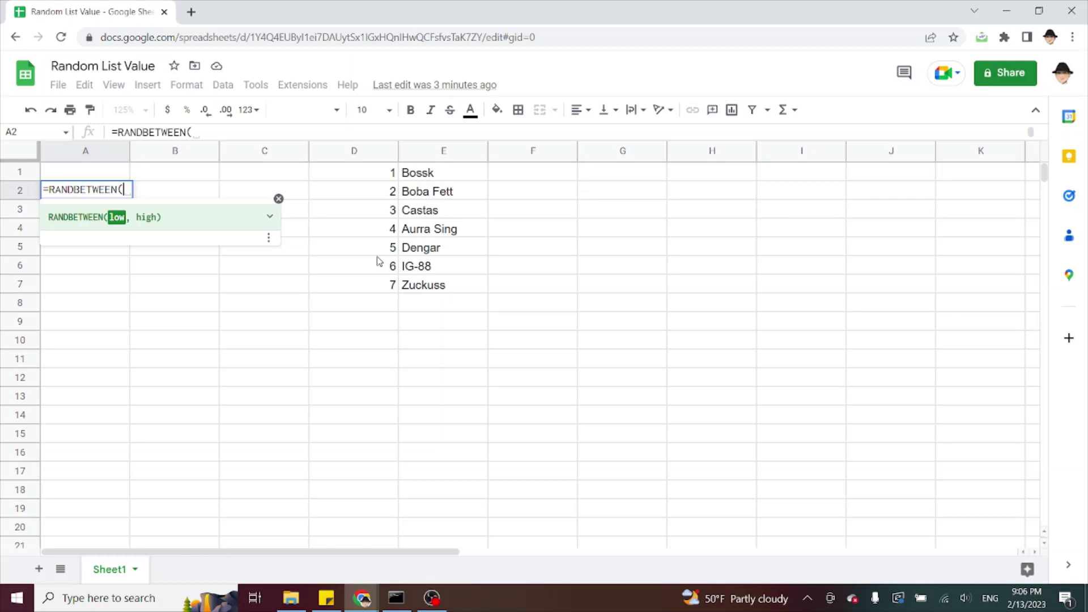
type("1,5)")
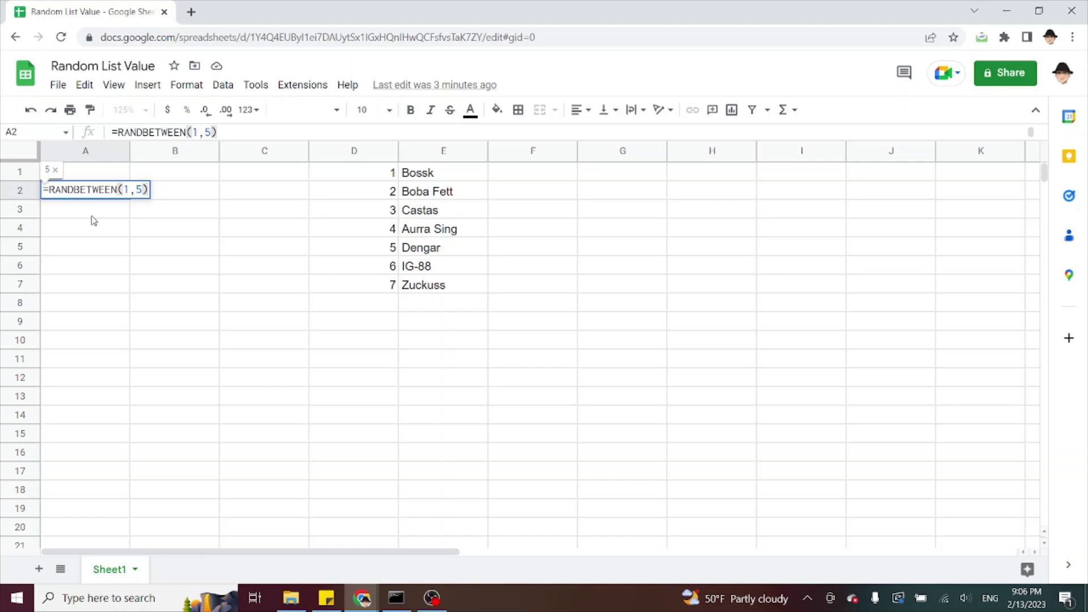
key("BackSpace")
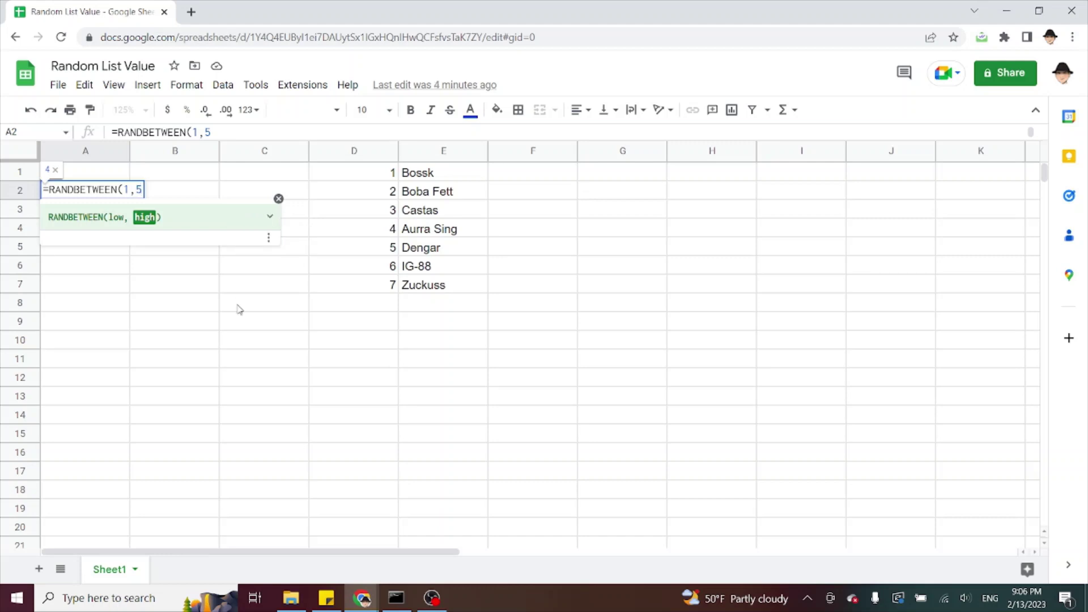
key("Escape")
type("=vlo")
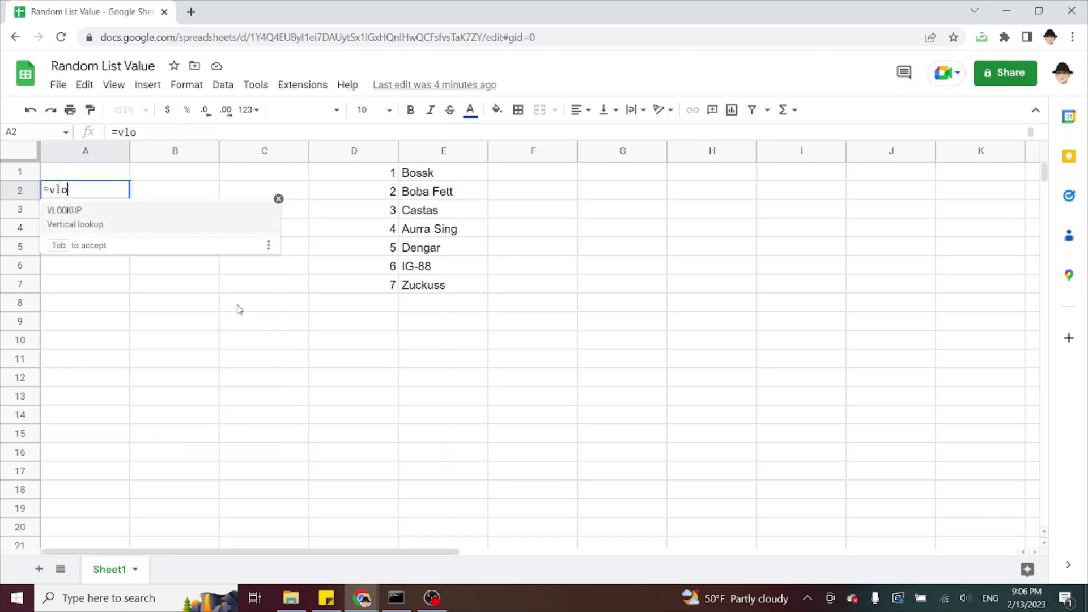
key("Tab")
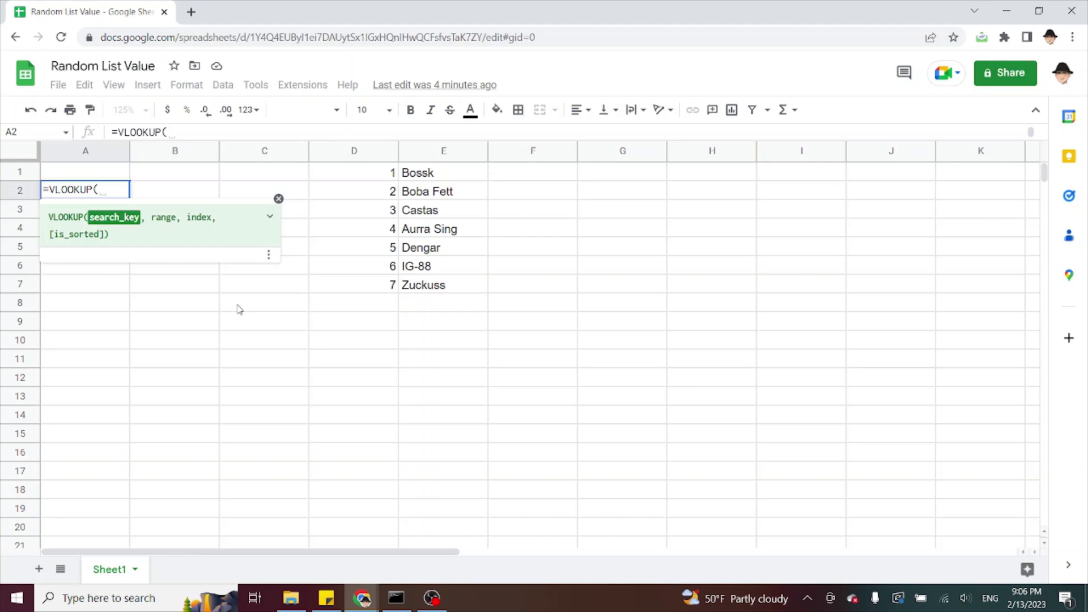
key("Escape")
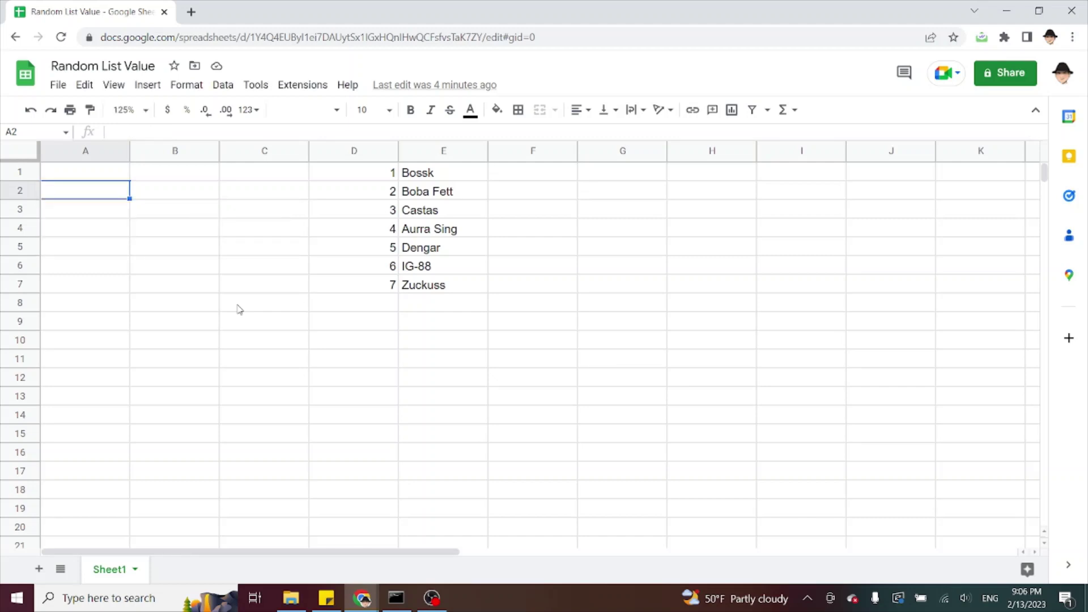
Enter =RANDBETWEEN(1,7) in cell A1
key("Right")
key("Left")
key("Up")
type("=randb")
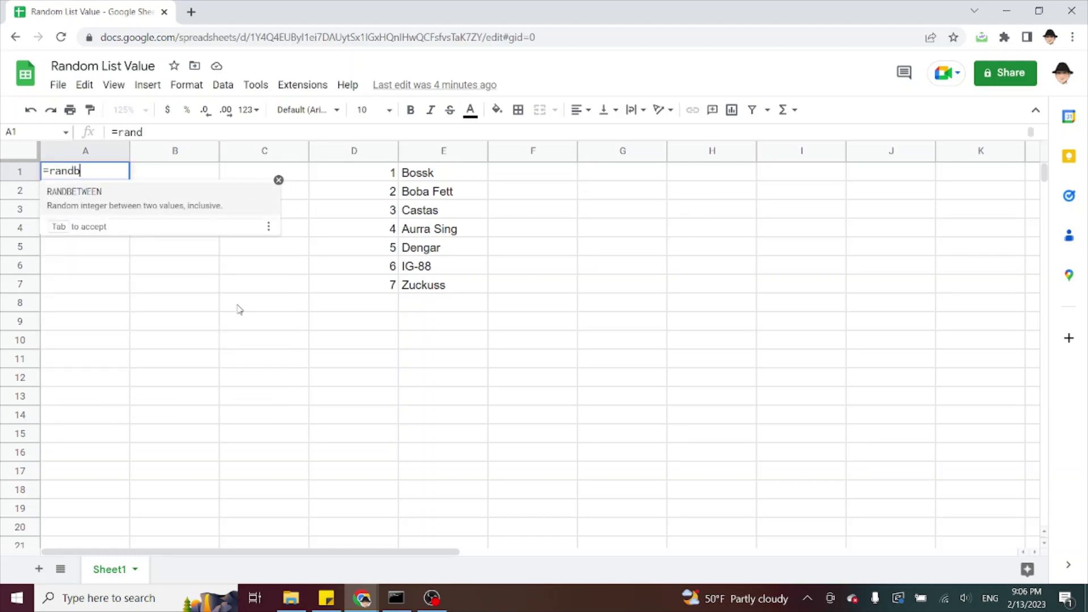
key("Tab")
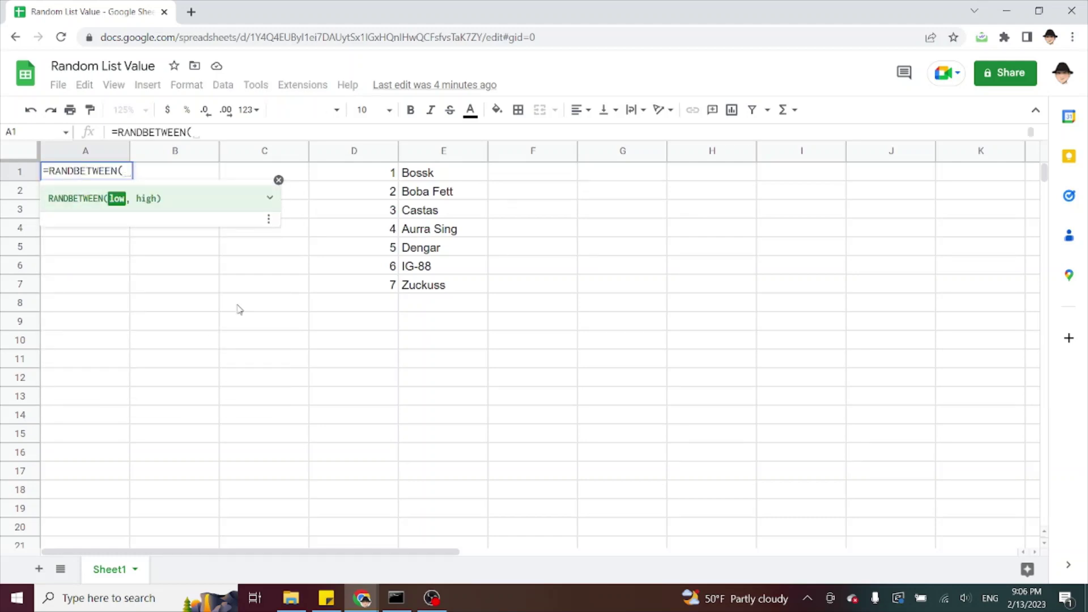
type("1,7)")
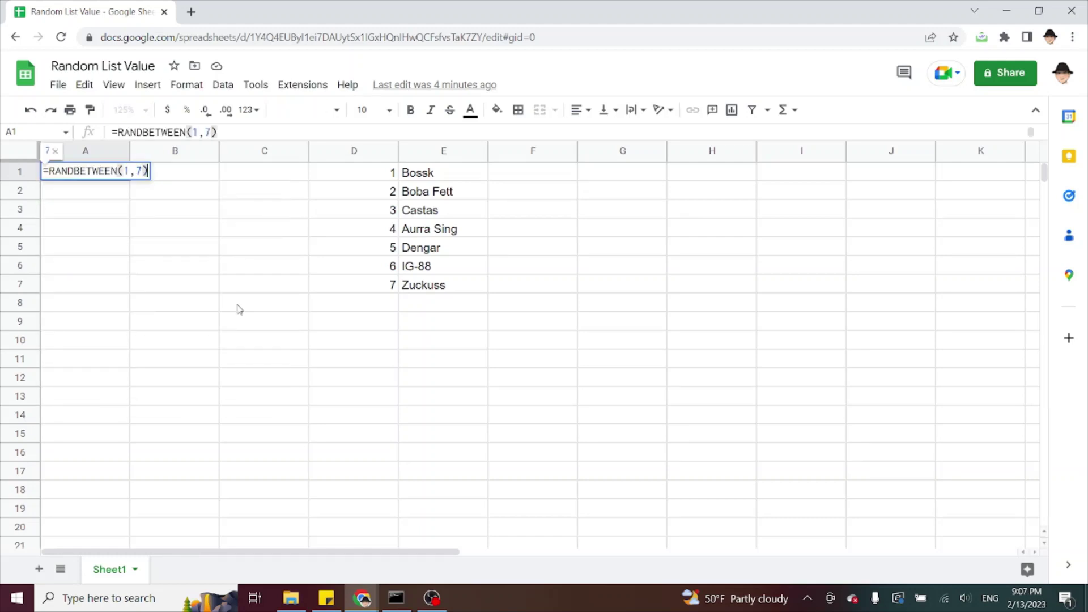
key("Return")
In A2, start =VLOOKUP(A1, with D1:E7 selected as the lookup range
type("=vlo")
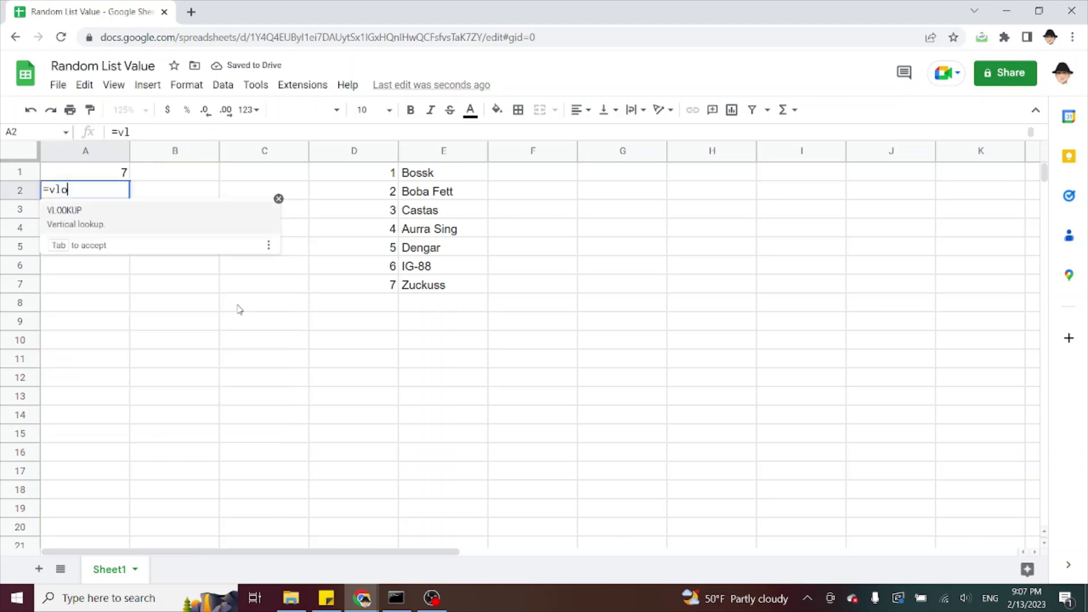
key("Tab")
type("A1,")
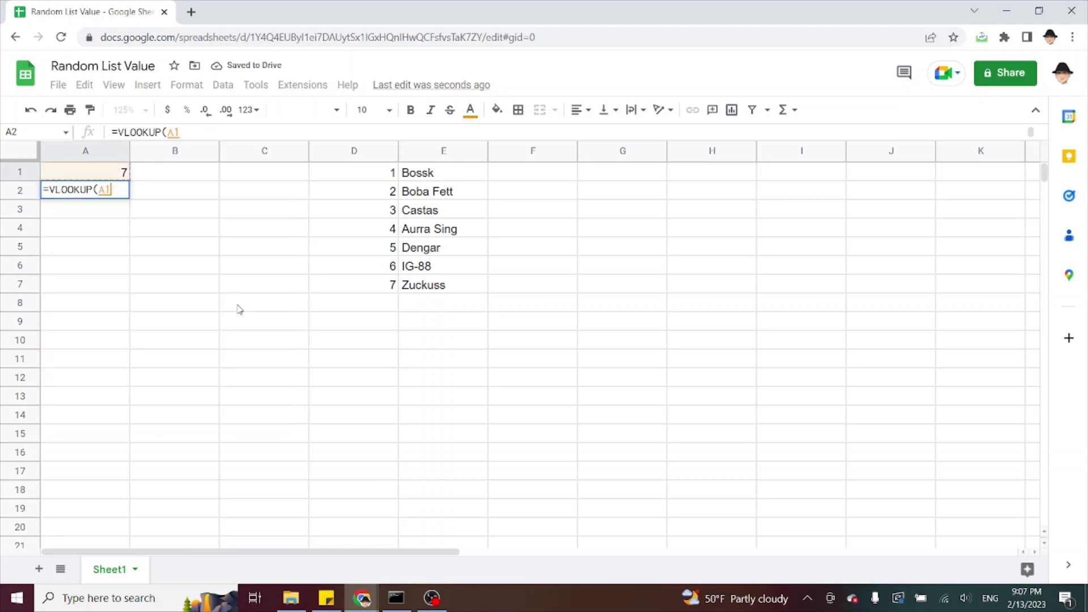
key("Right")
key("Right")
key("Right")
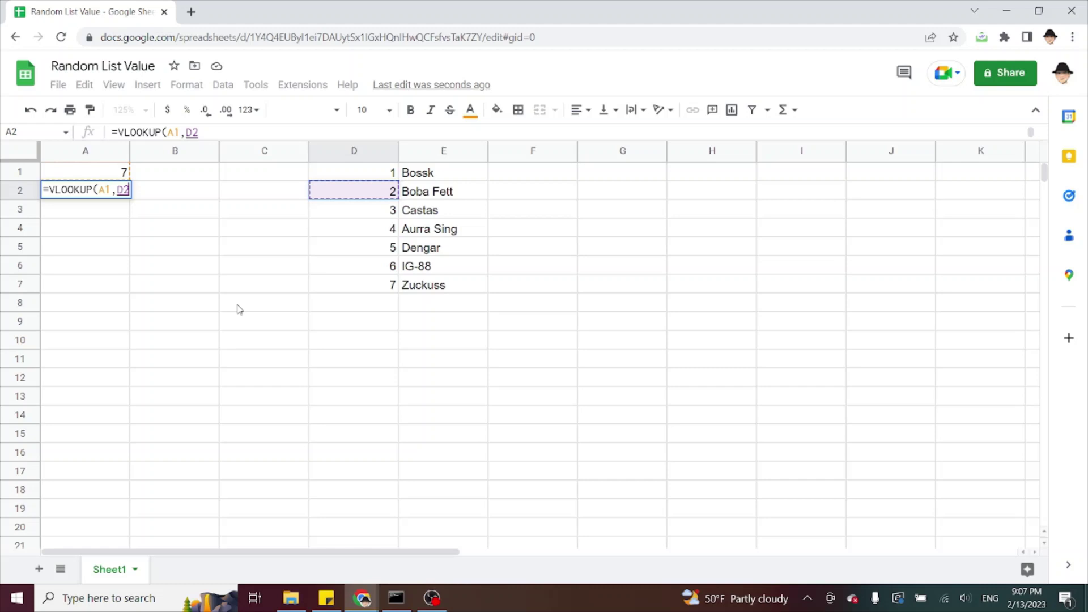
key("Up")
key("shift+Down")
key("shift+Down")
key("shift+Down")
key("shift+Down")
key("shift+Down")
key("shift+Down")
key("shift+Right")
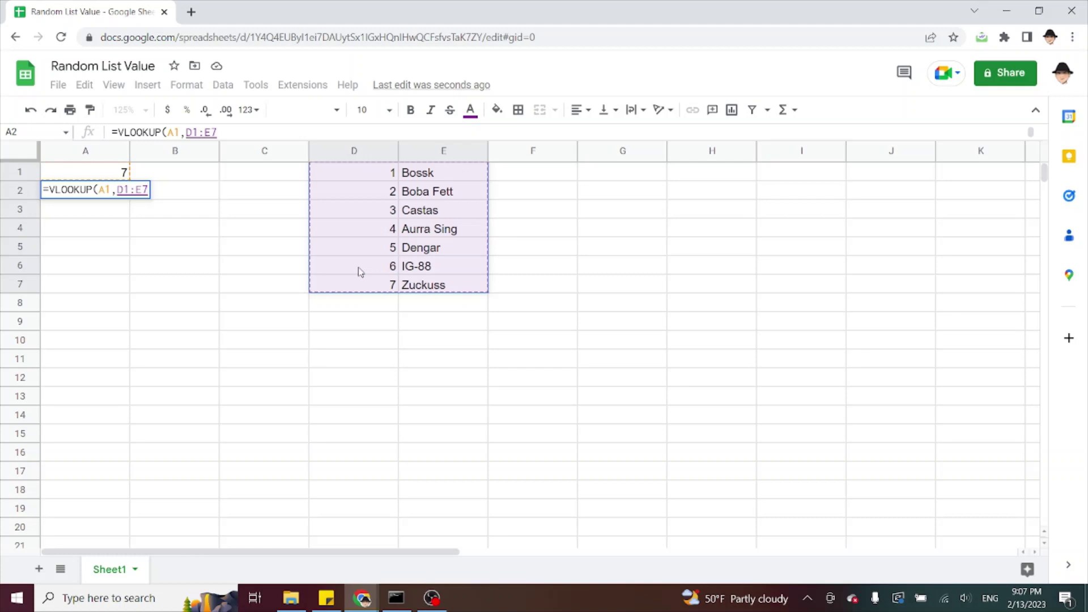
Finish A2 as =VLOOKUP(A1,D1:E7,2), after trying index 5, showing Boba Fett
type(",")
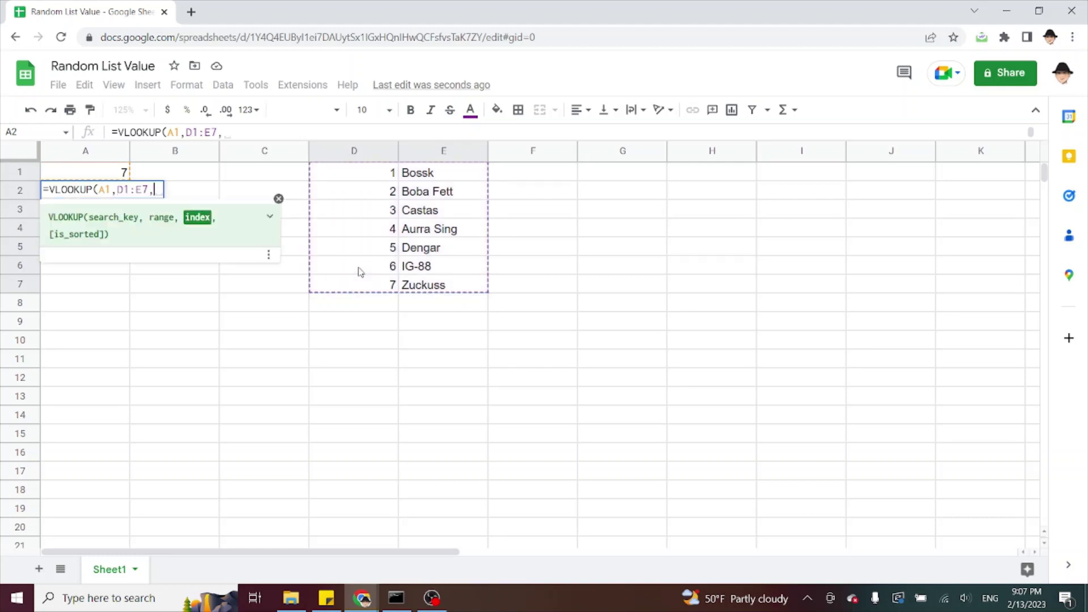
type("2")
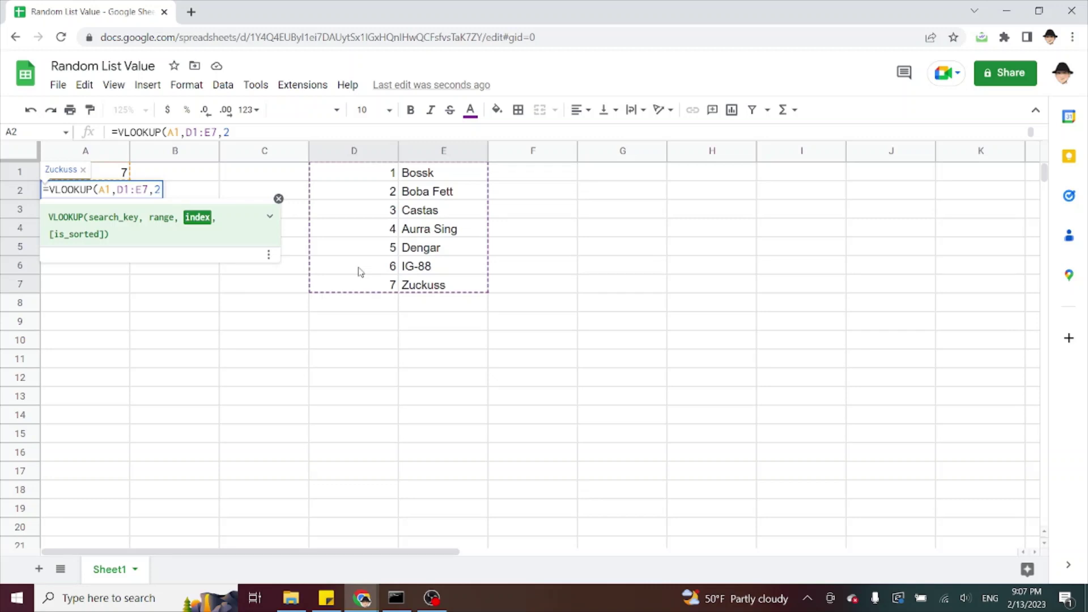
key("BackSpace")
type("5")
key("BackSpace")
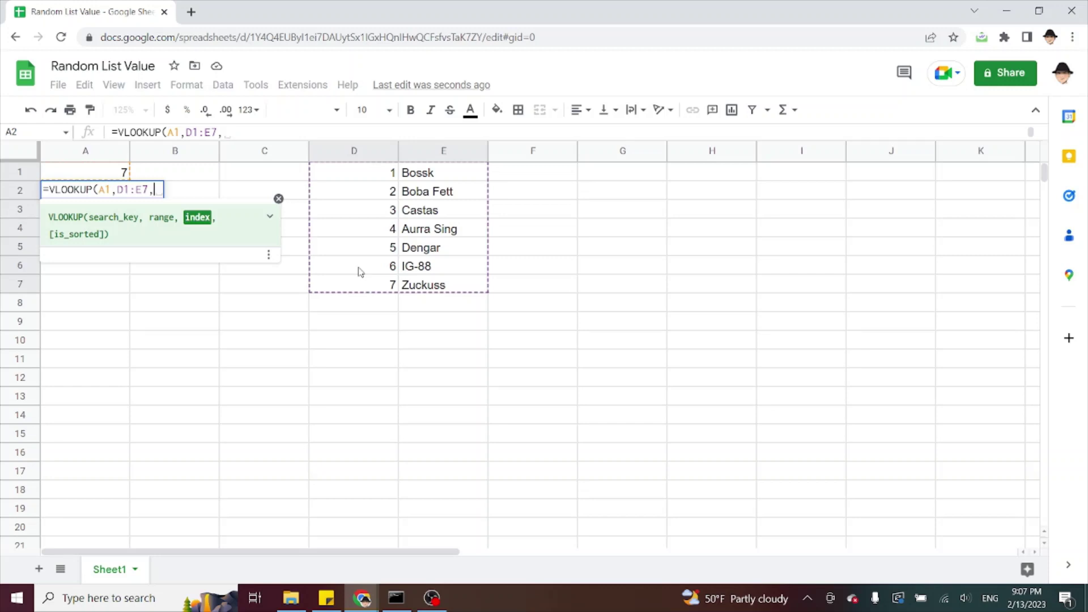
type("2")
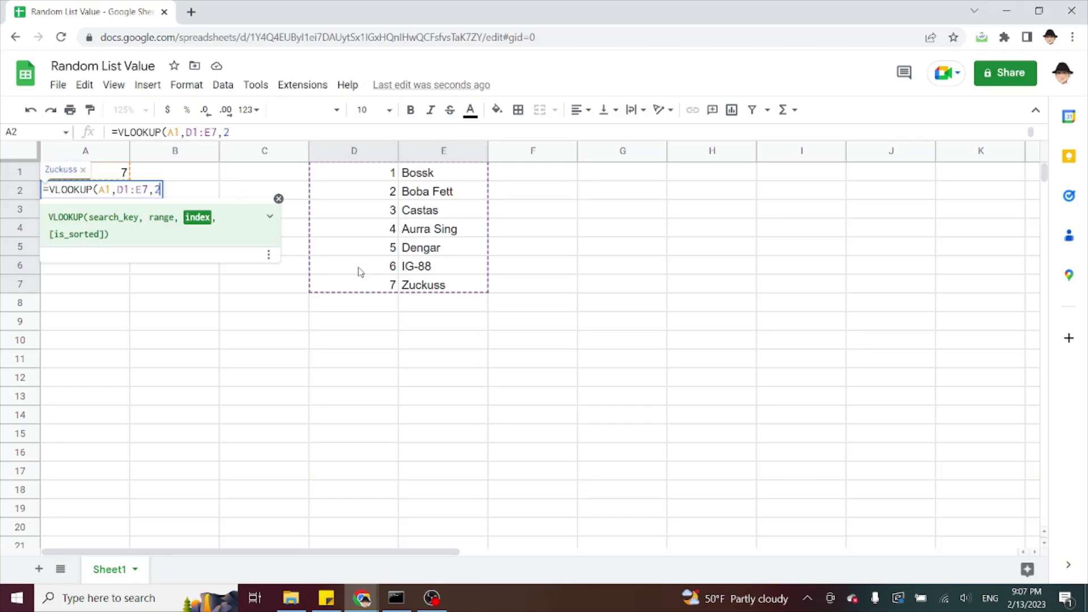
type(",")
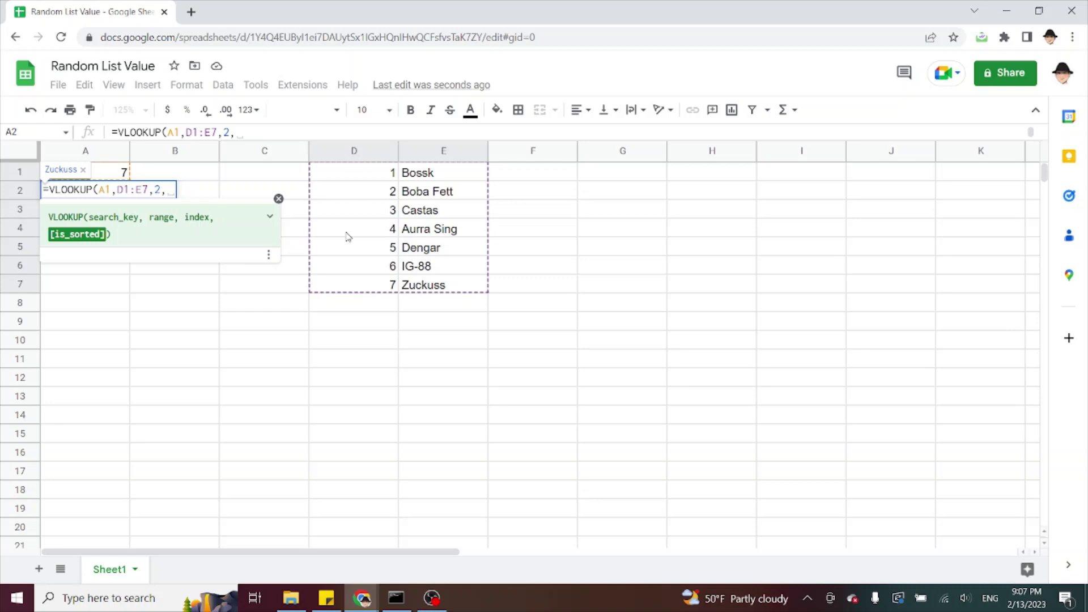
type("0")
key("BackSpace")
key("BackSpace")
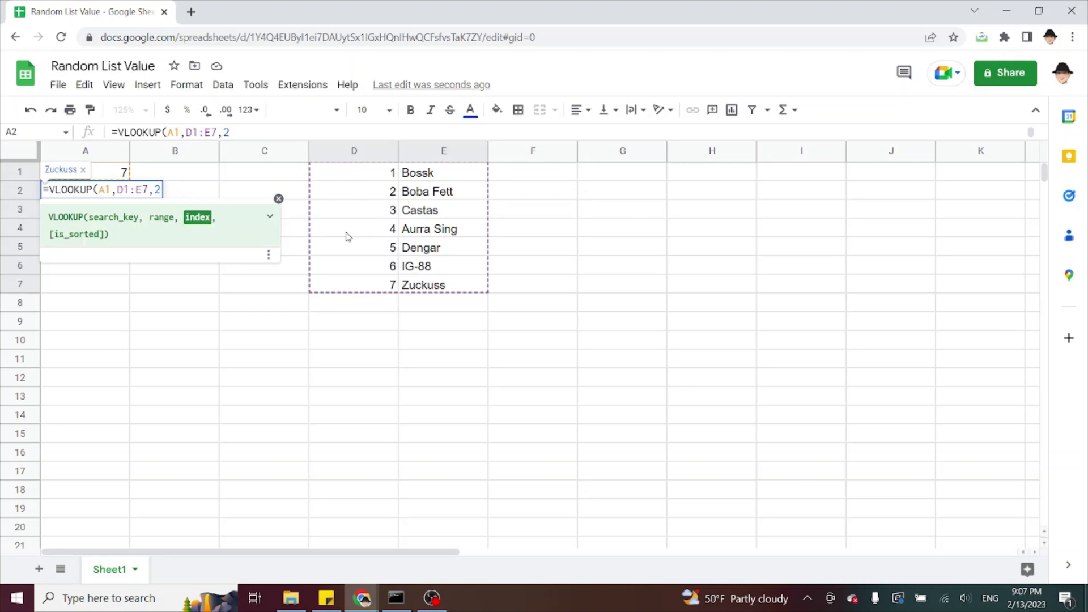
type(")")
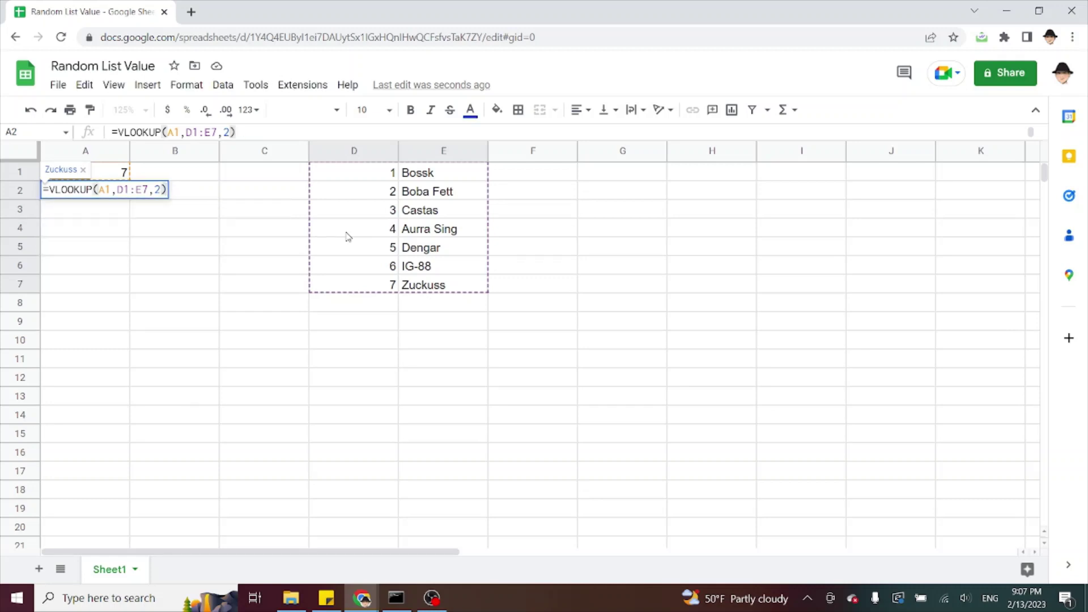
key("Return")
key("Up")
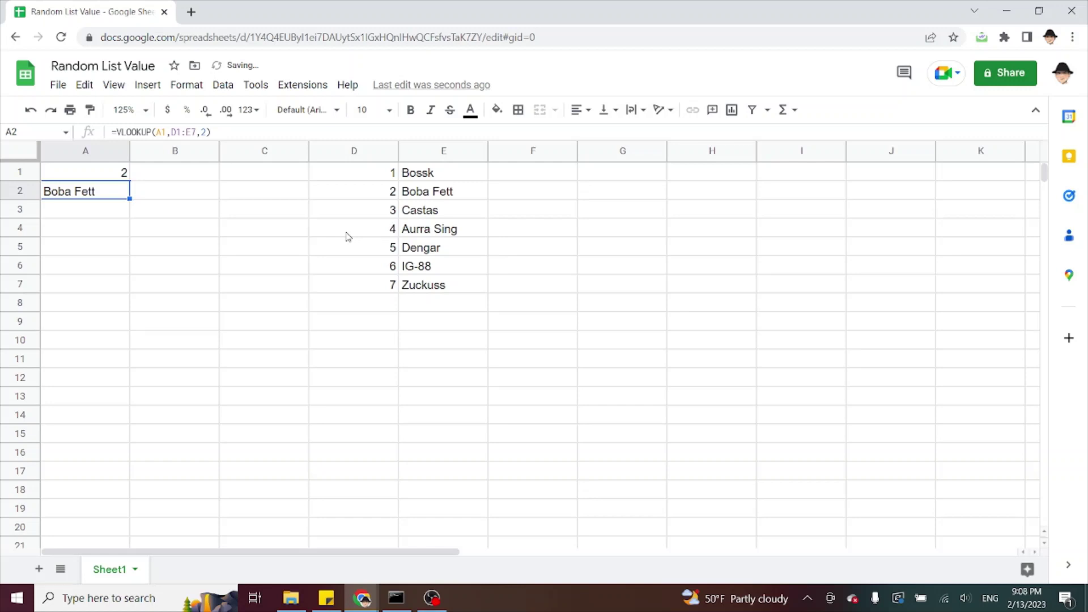
key("Up")
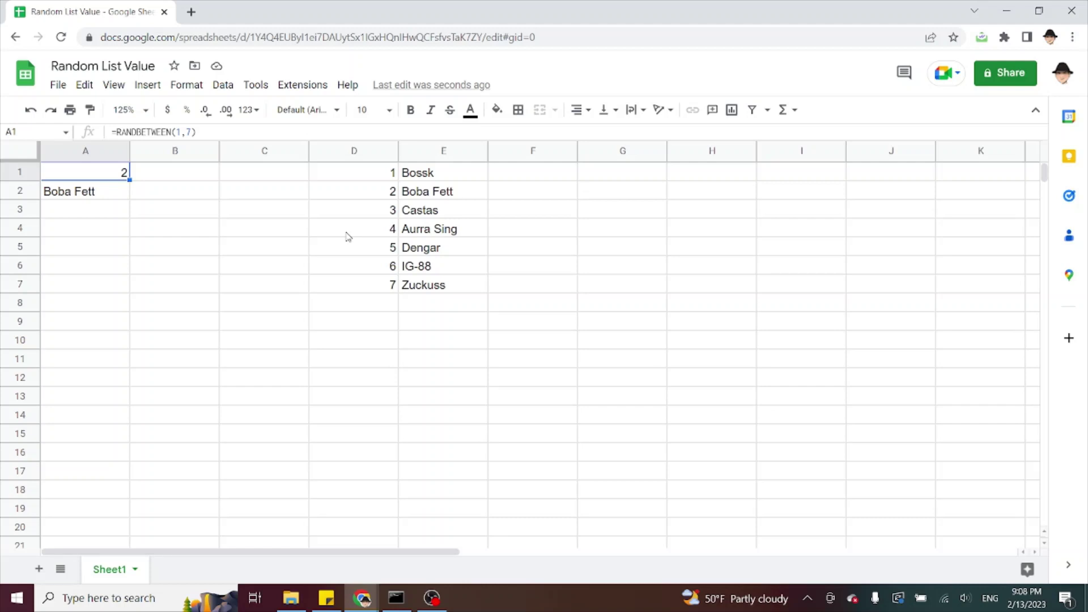
Type the letter f into B1–B4 to force RANDBETWEEN to recalculate
key("Right")
type("f")
key("Return")
type("f")
key("Return")
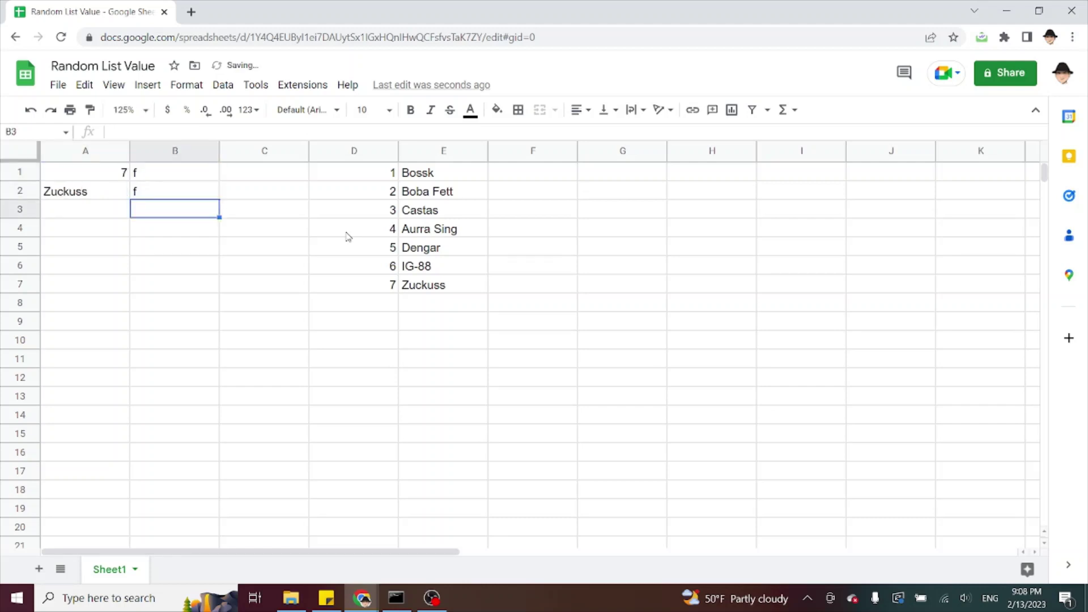
type("f")
key("Return")
type("f")
key("Return")
Check A1's formula, then clear the test letters from B1:B4 and return to A2
key("Left")
key("Up")
key("Up")
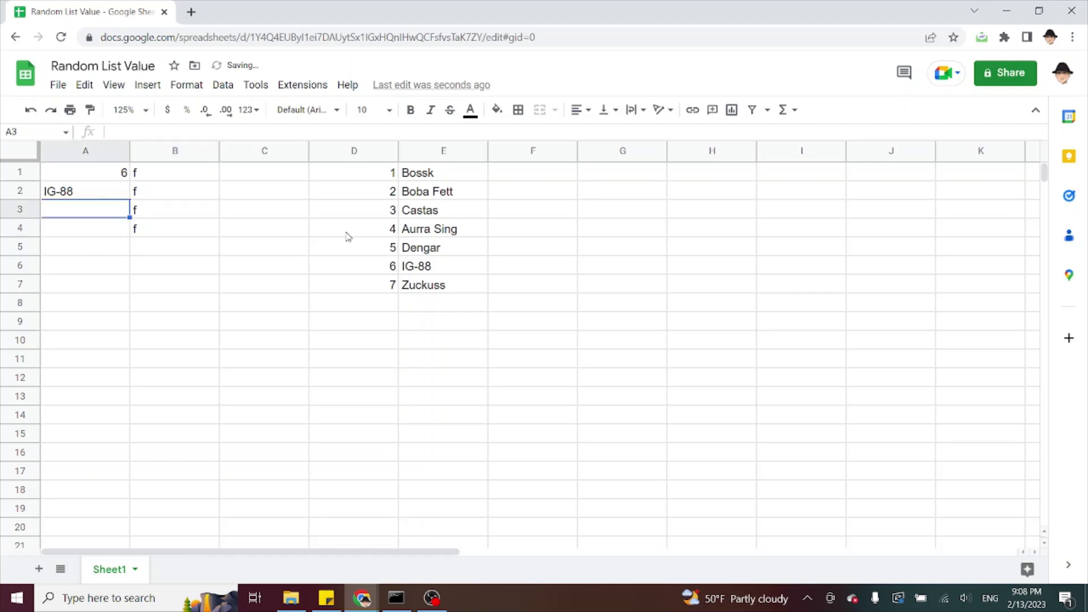
key("Up")
key("Up")
key("Right")
key("shift+Down")
key("shift+Down")
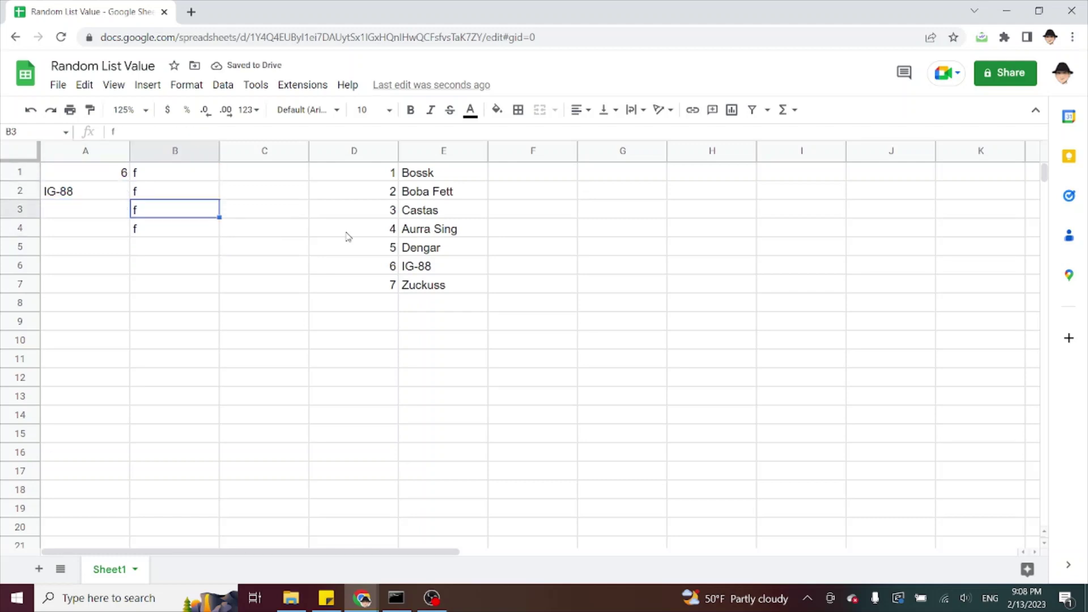
key("shift+Down")
key("Delete")
key("Left")
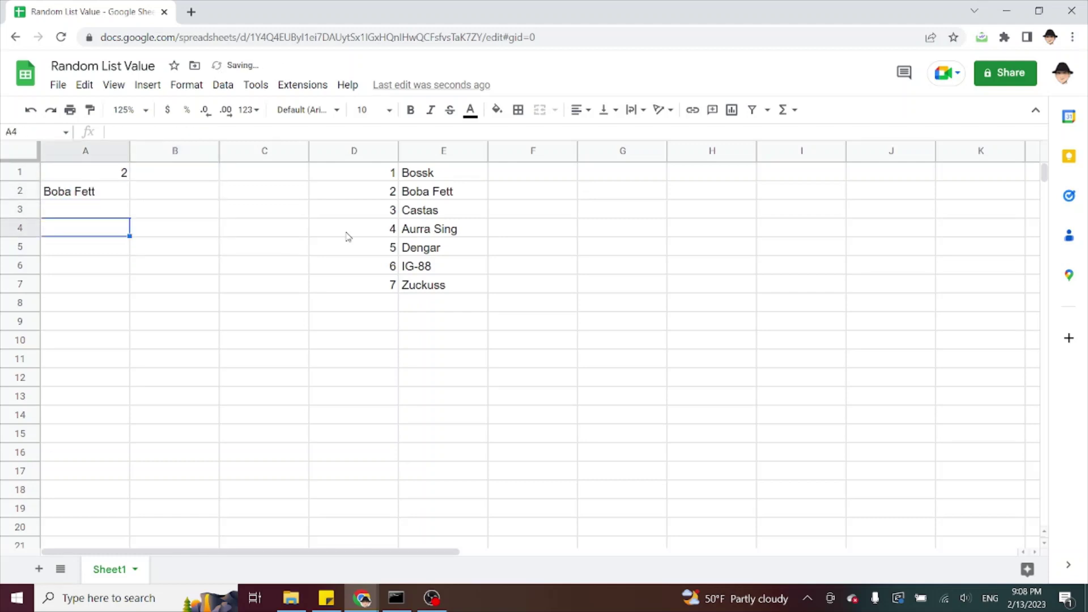
key("Up")
key("Up")
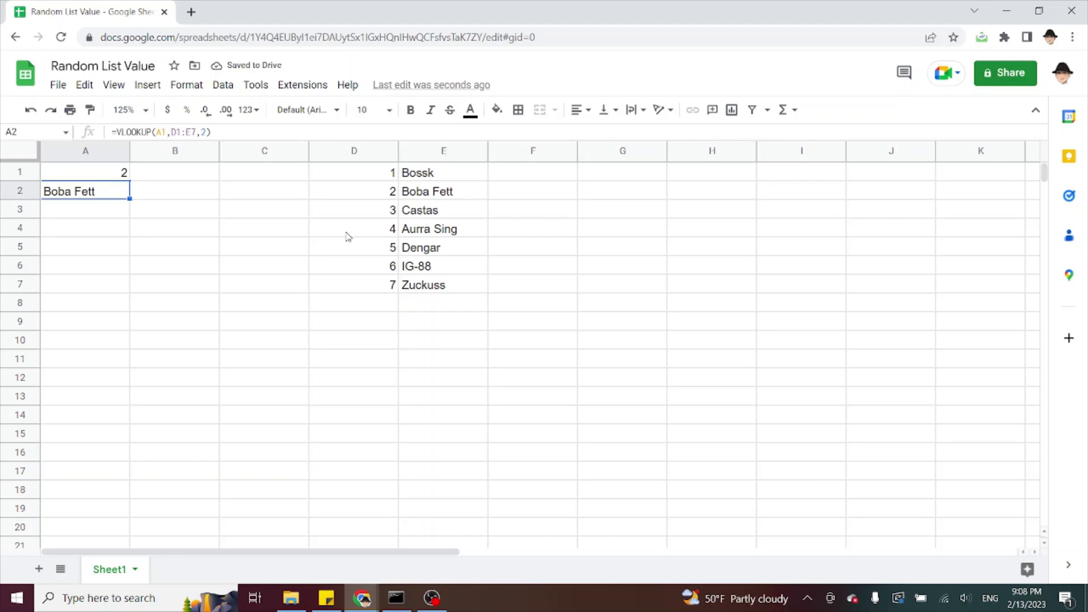
Copy the RANDBETWEEN(1,7) formula text from A1
key("Up")
key("Down")
key("Up")
key("Return")
key("ctrl+a")
key("ctrl+c")
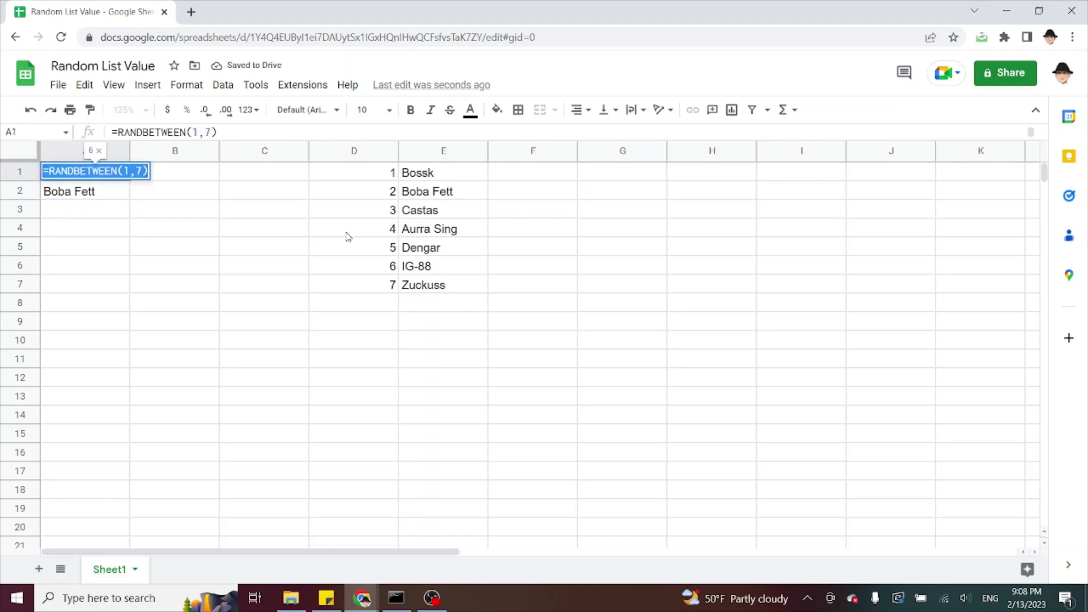
key("Return")
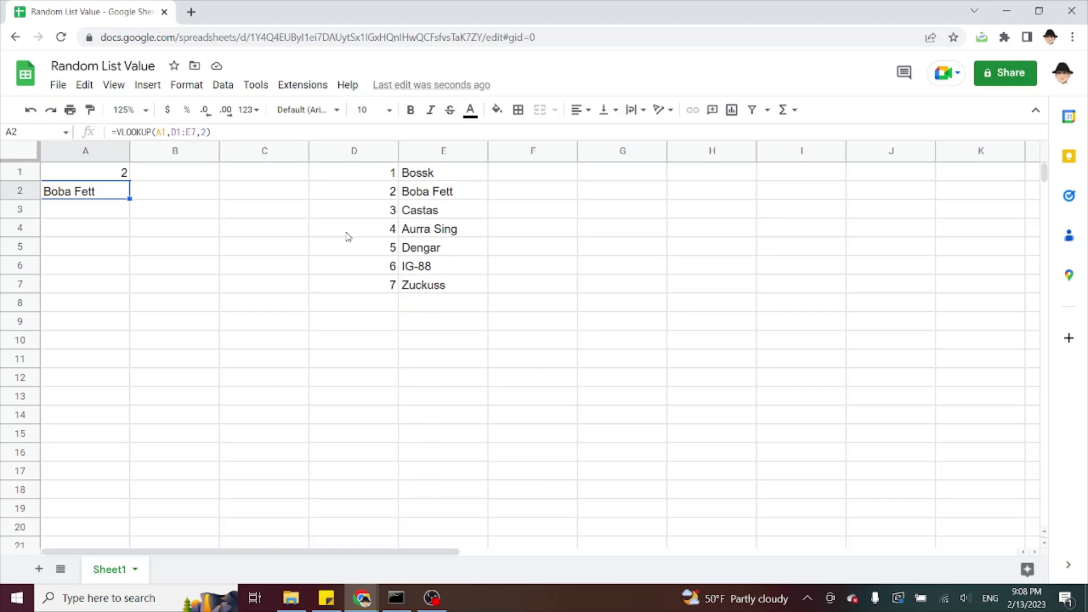
Replace A2's A1 reference with RANDBETWEEN(1,7) and clear cell A1
key("Return")
key("Left")
key("Left")
key("Left")
key("Left")
key("Left")
key("Left")
key("Left")
key("Left")
key("Left")
key("Left")
key("Left")
key("Left")
key("Right")
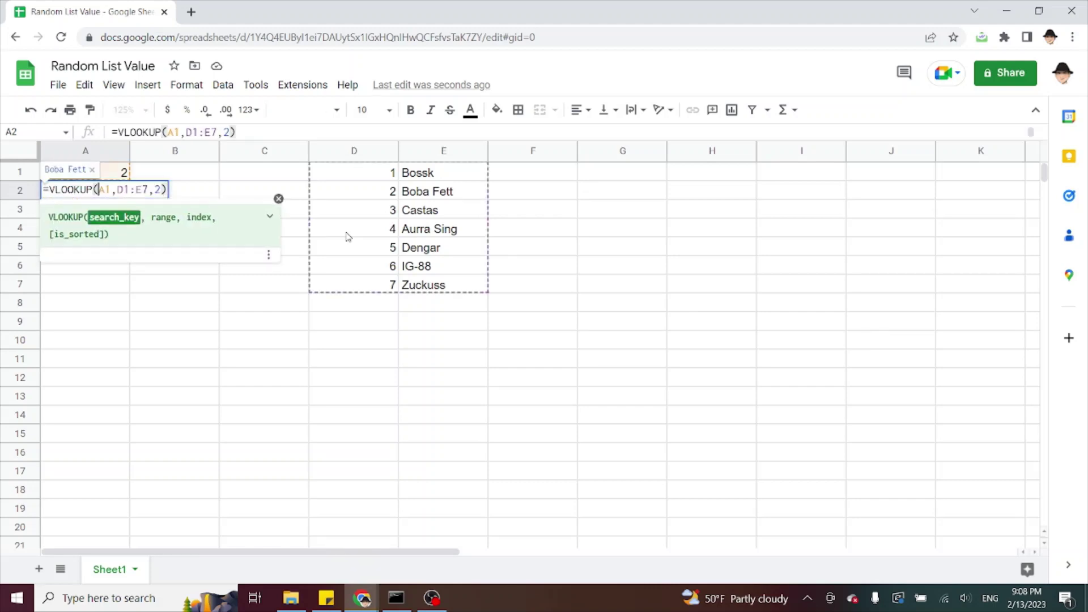
key("Delete")
key("Delete")
key("ctrl+v")
key("Return")
key("Up")
key("Up")
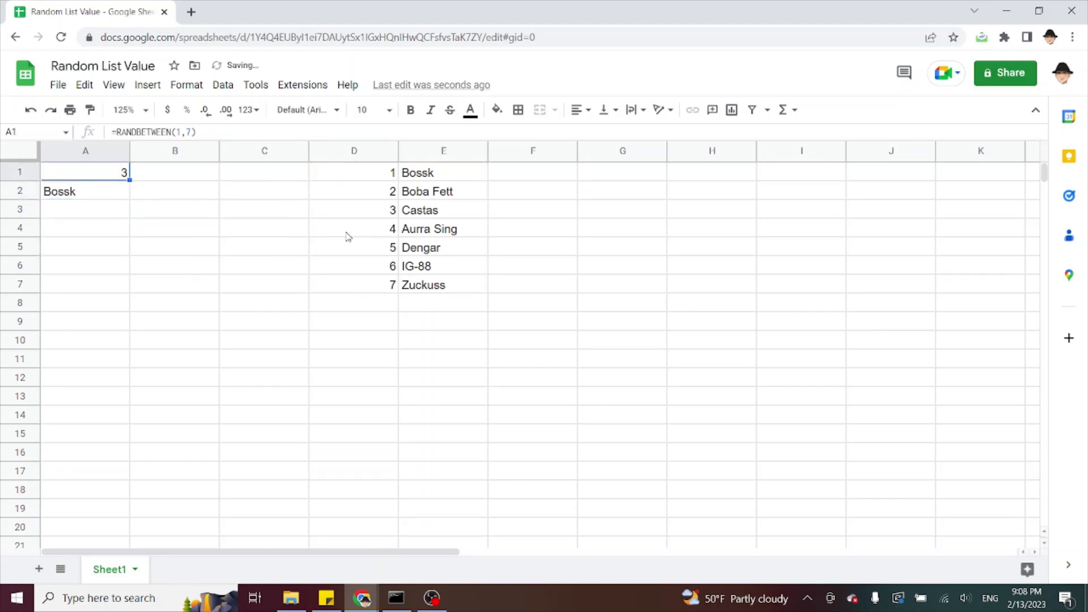
key("Delete")
key("Down")
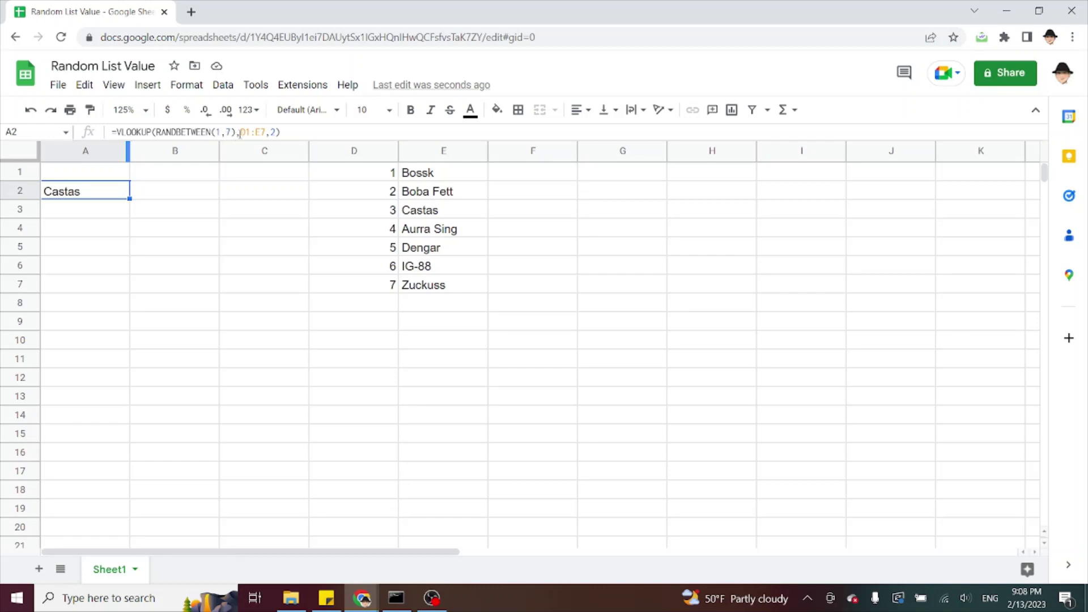
left_click_drag(240, 132, 157, 132)
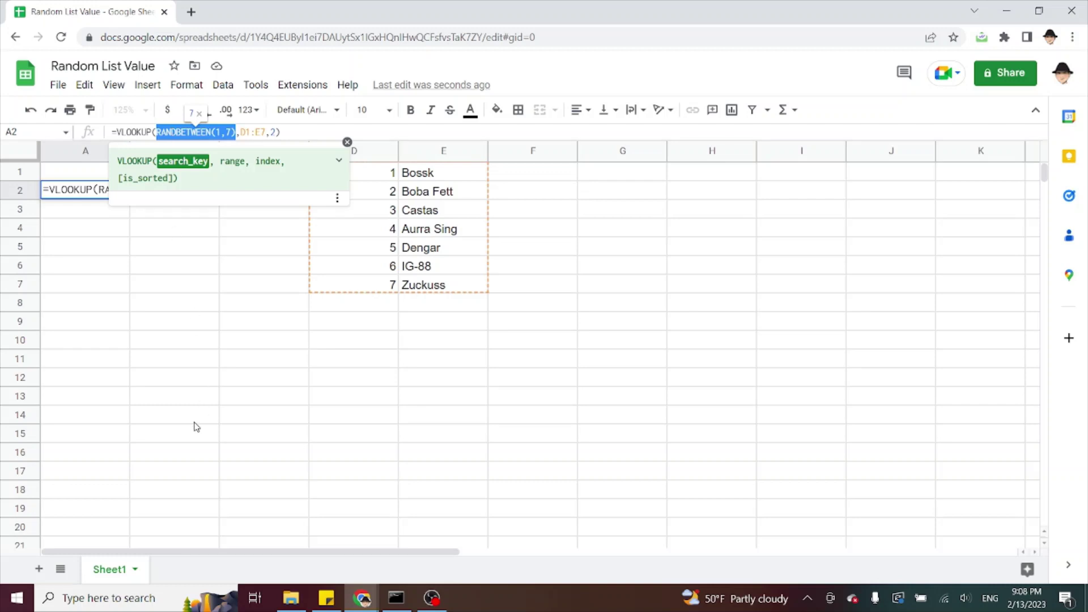
key("Return")
left_click(192, 459)
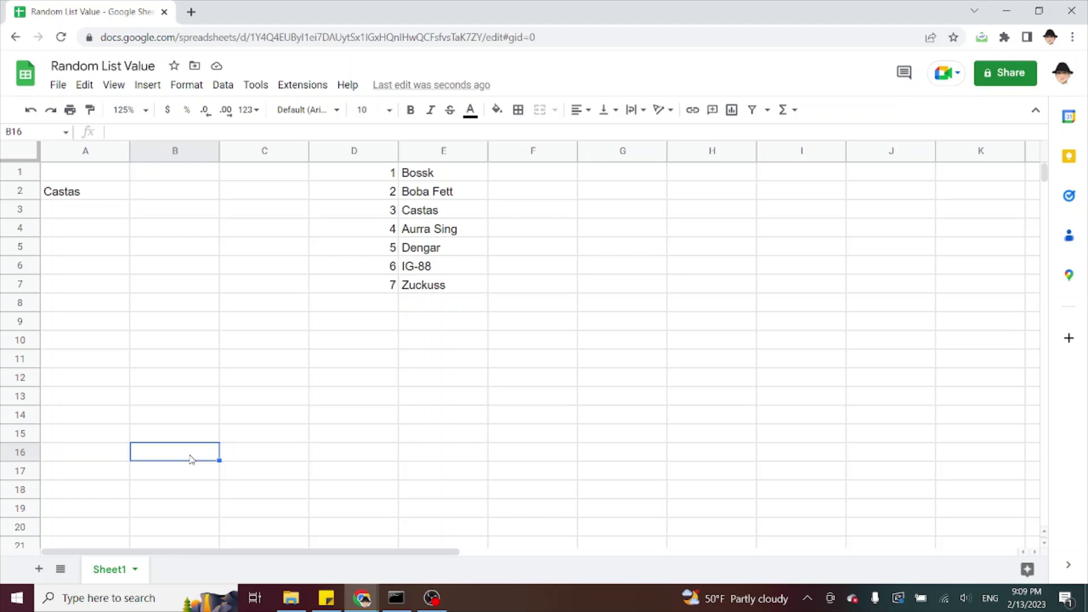
key("ctrl+Home")
key("Down")
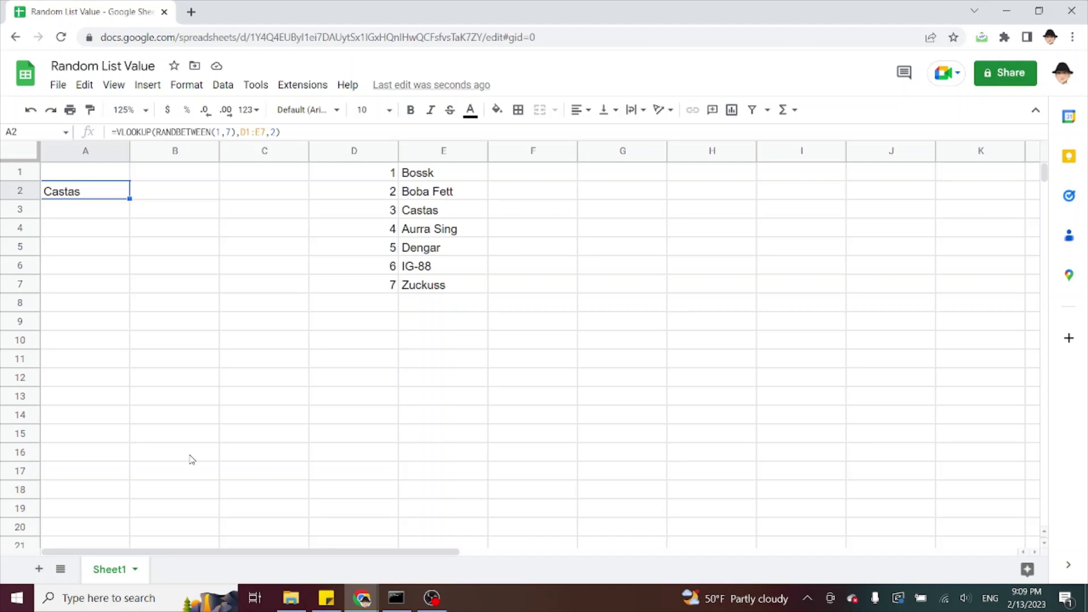
Enter letters a, b, c, d, e in F1:F5 beside the first five names
key("Up")
key("Right")
key("Right")
key("Right")
key("Right")
key("Right")
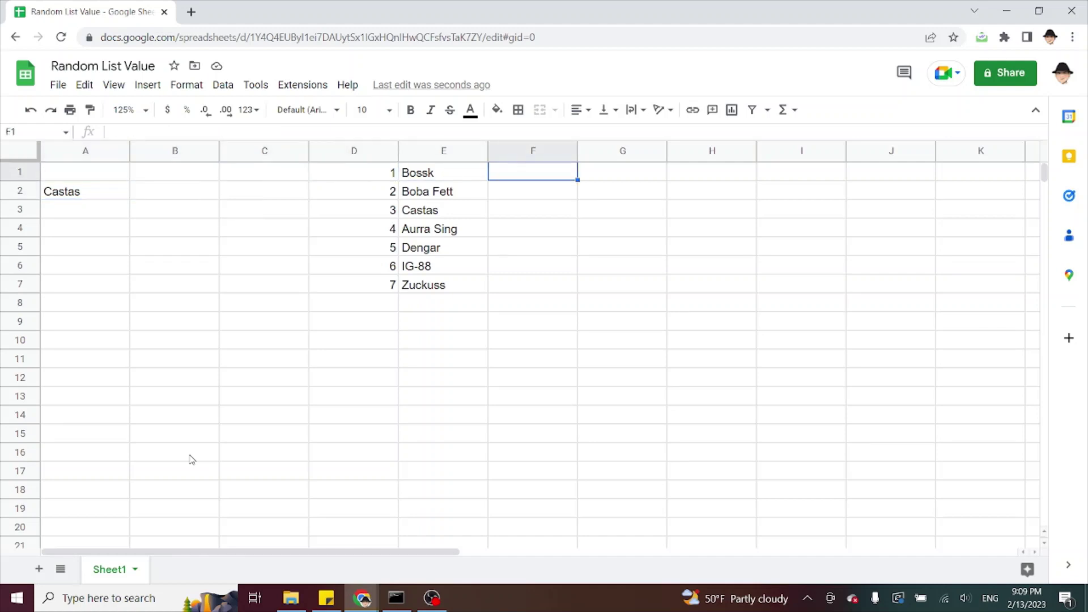
type("a b c")
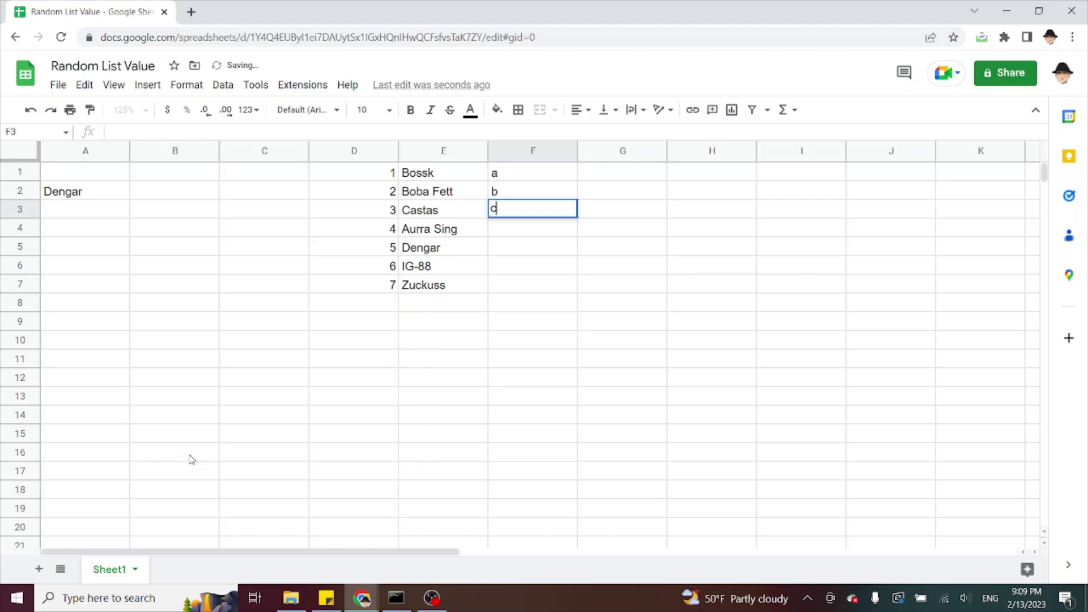
type(" d e")
key("ctrl+Home")
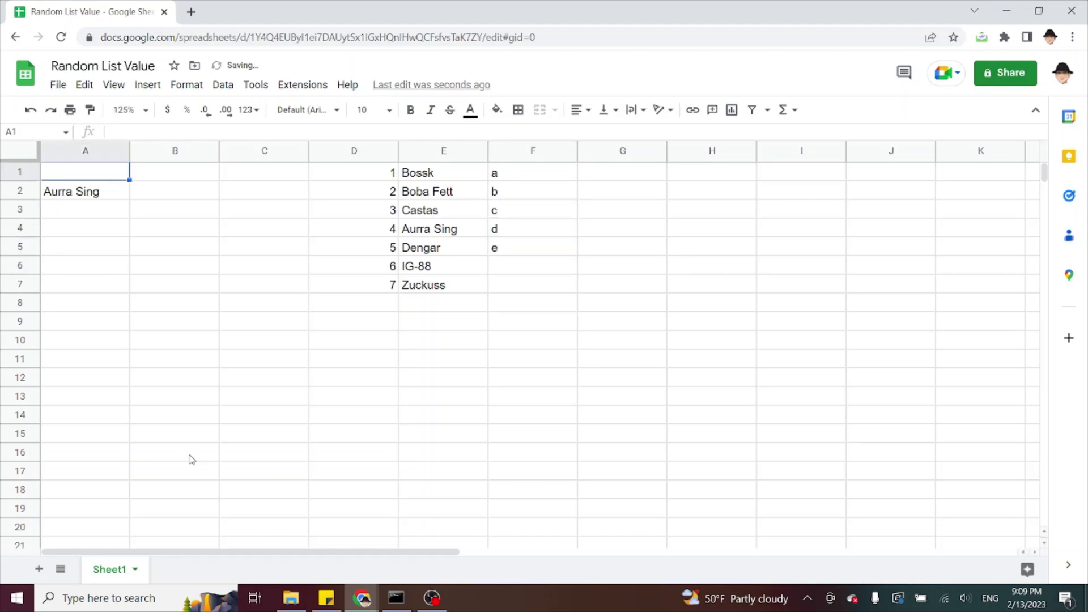
key("Right")
key("Right")
key("Right")
key("ctrl+shift+Down")
In B2, enter =VLOOKUP(RANDBETWEEN(1,5),D1:F5,3), which returns d
key("Left")
key("Left")
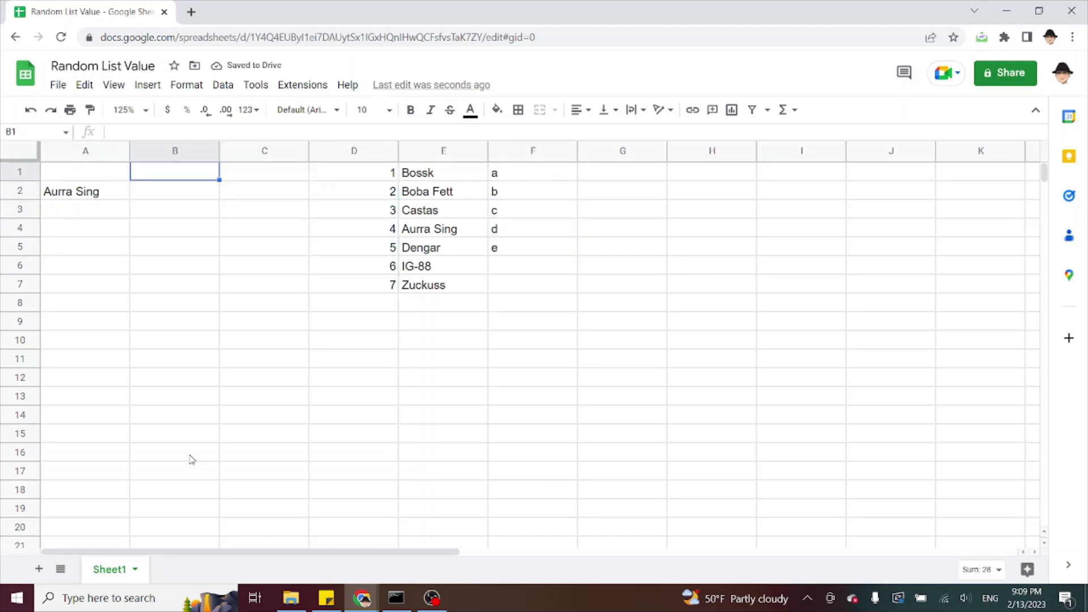
key("Down")
type("=VLOOKUP(randb")
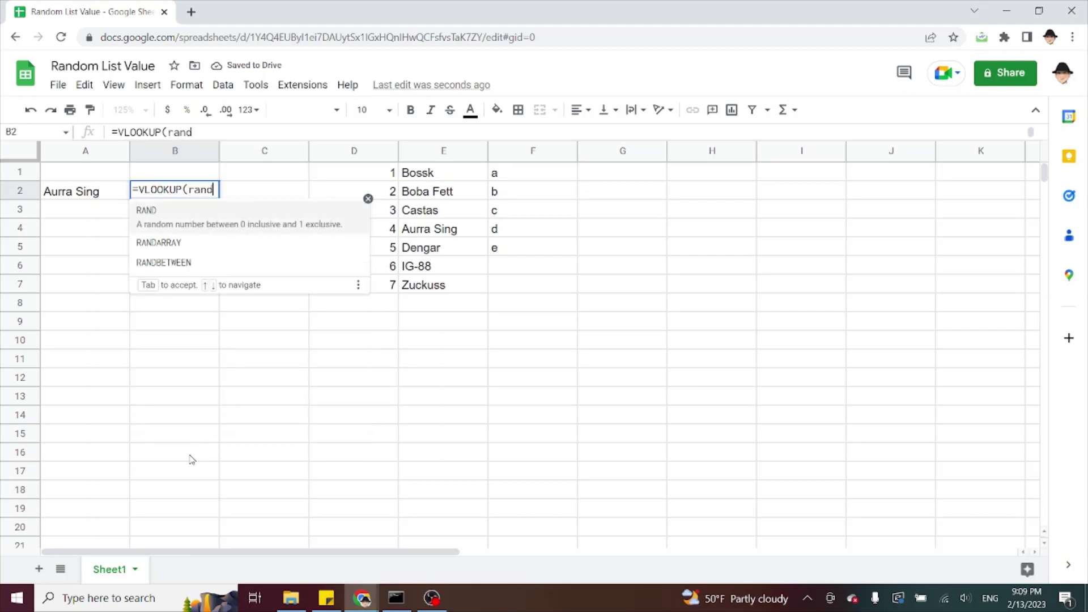
key("Tab")
type("1,5")
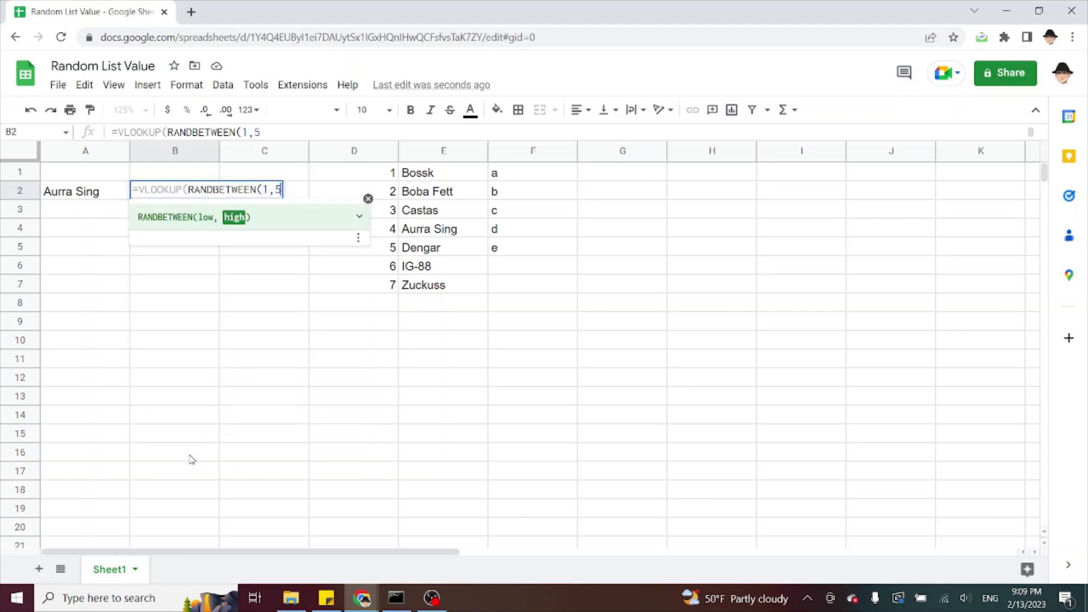
type("),")
key("Right")
key("Right")
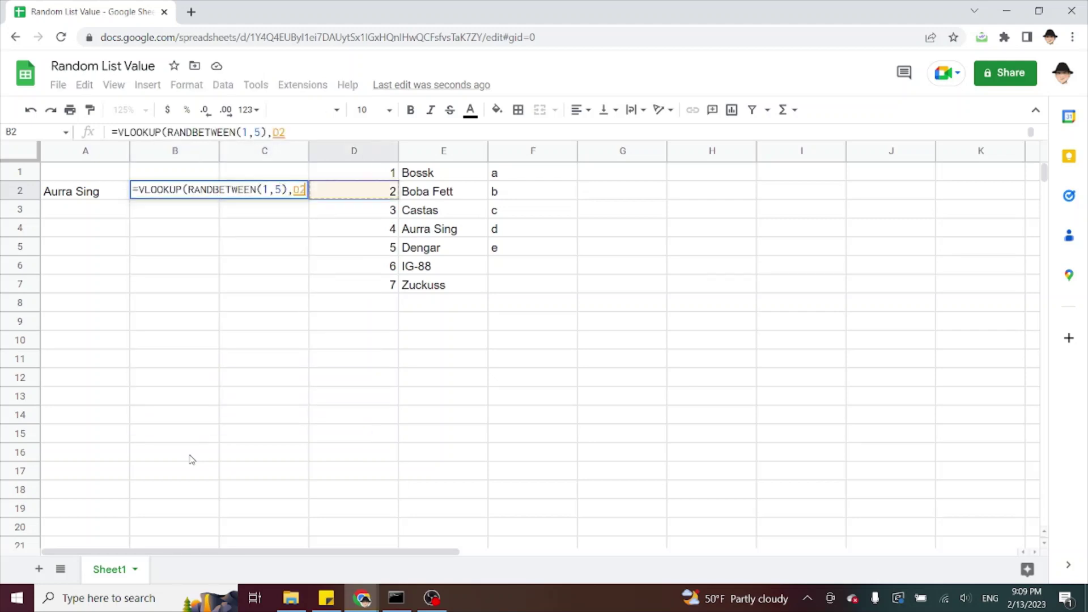
key("Up")
key("shift+Down")
key("shift+Down")
key("shift+Down")
key("shift+Down")
key("shift+Right")
key("shift+Right")
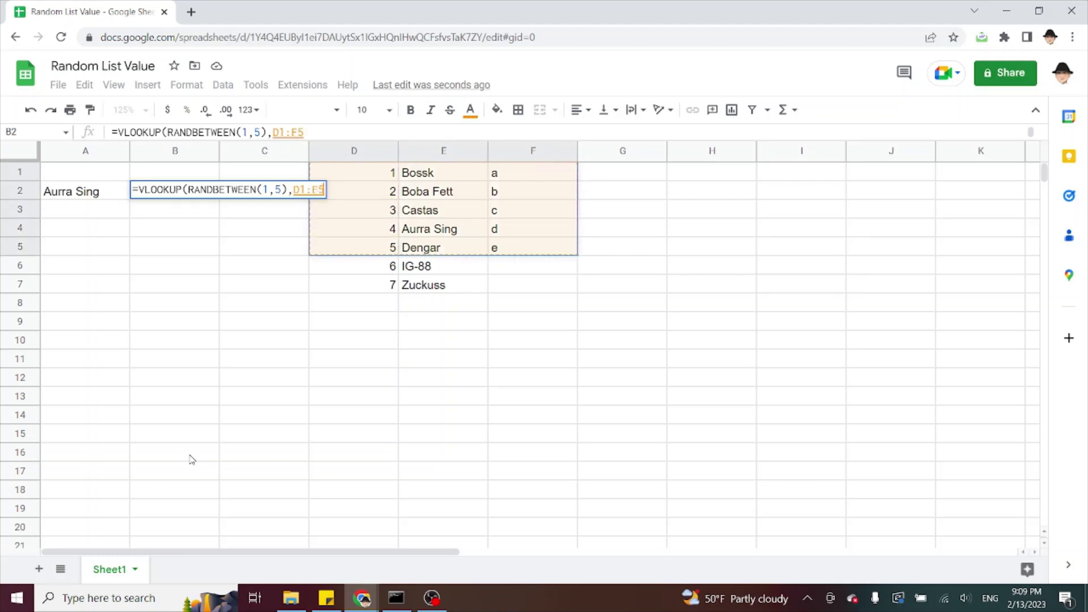
type(",3)")
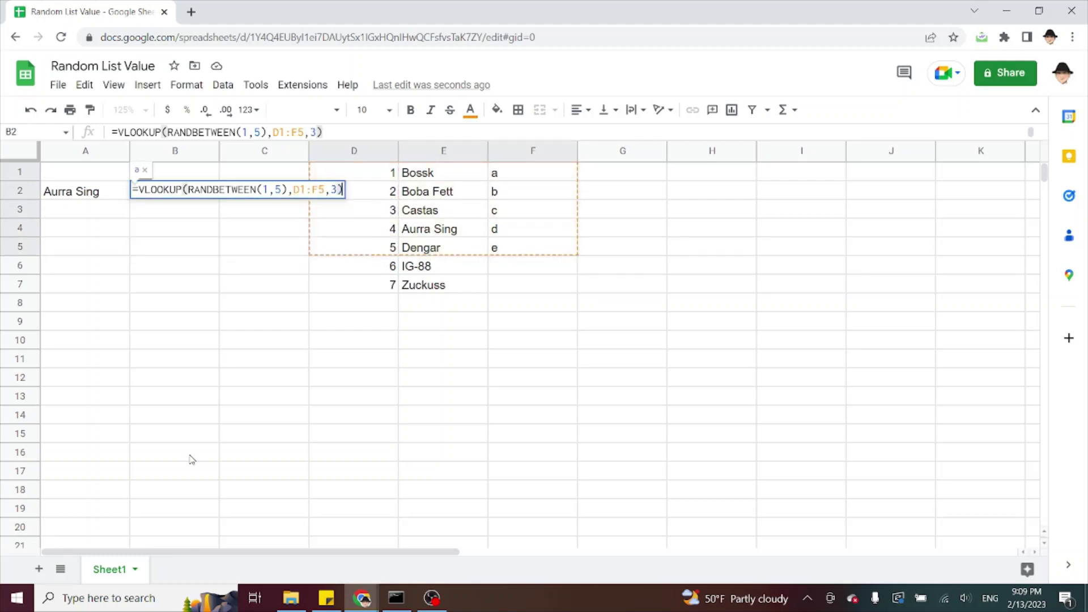
key("ctrl+Return")
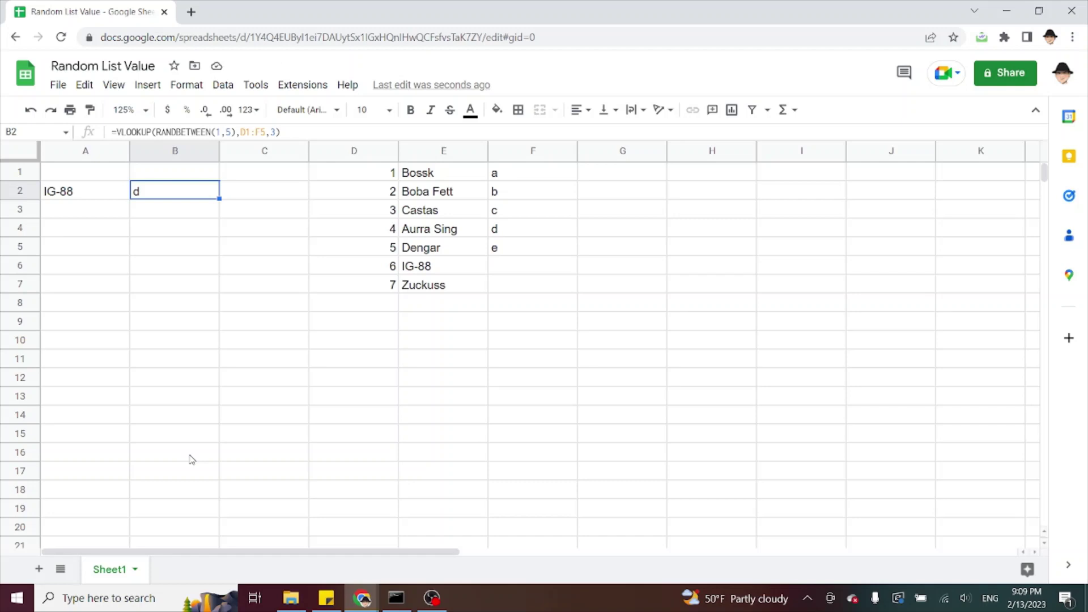
Delete B2's letter formula, then select the D1:E7 lookup table
key("Delete")
key("Left")
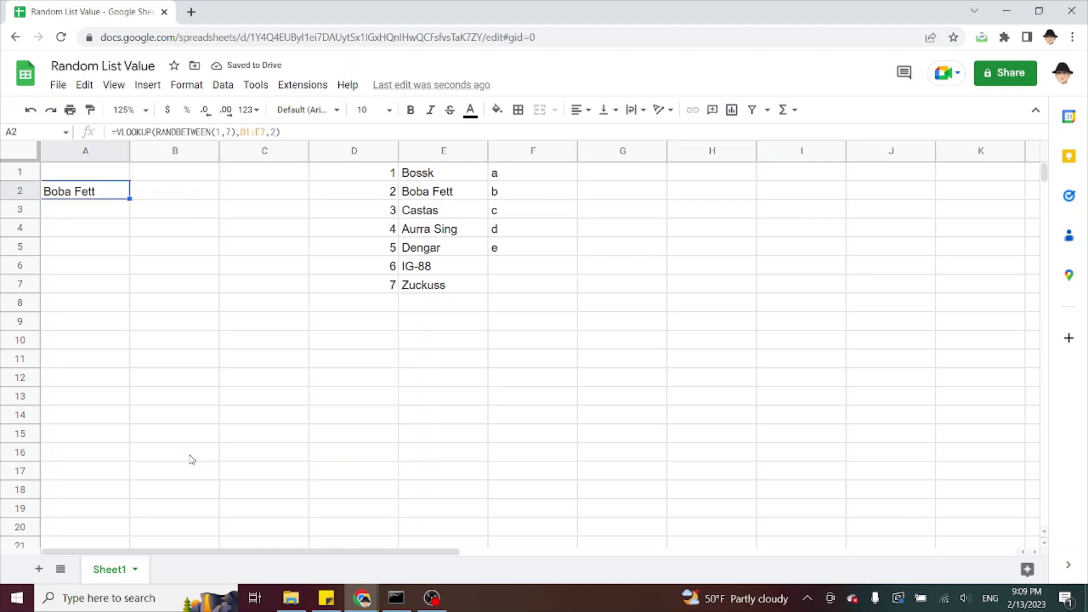
key("Right")
key("Right")
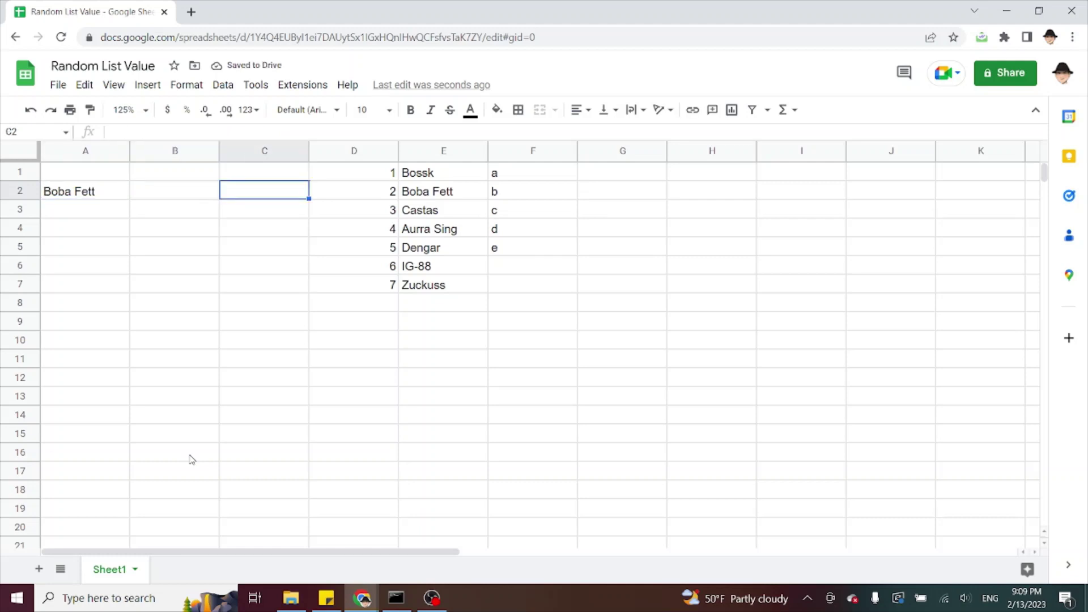
key("Right")
key("Up")
key("ctrl+shift+Down")
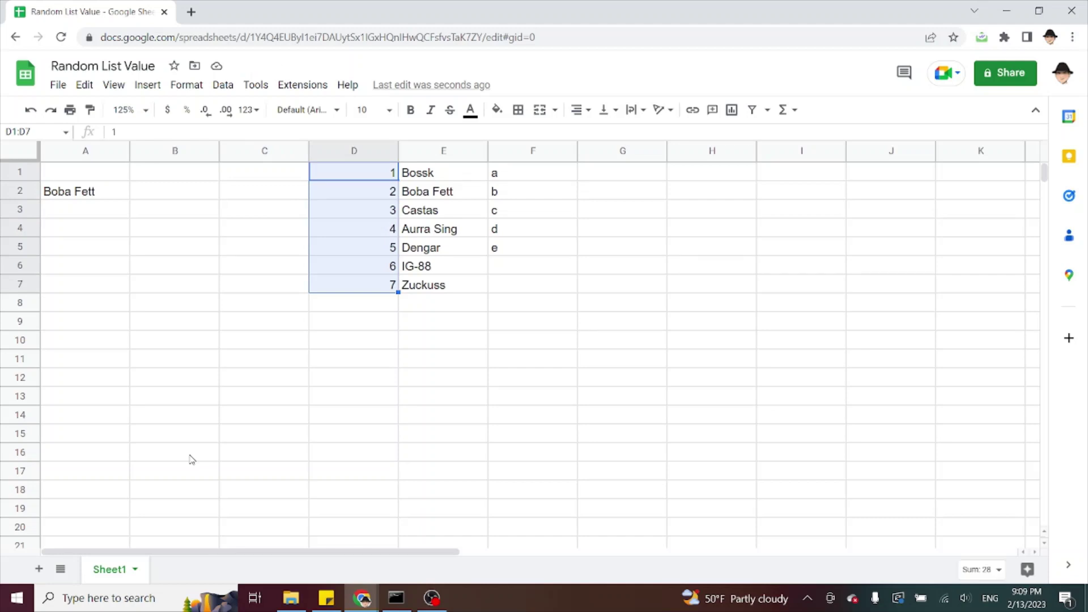
key("shift+Right")
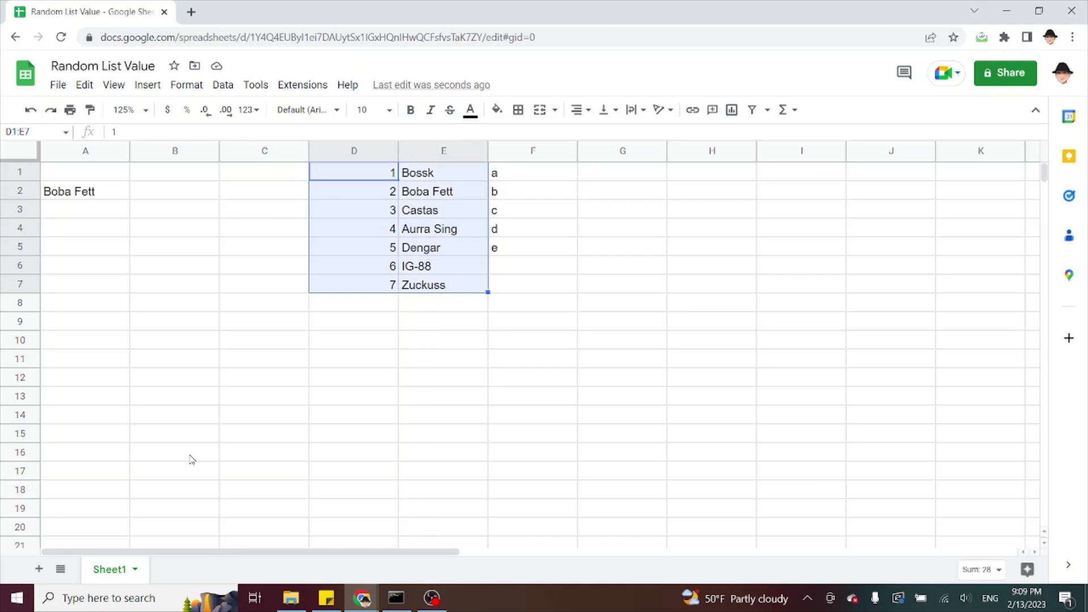